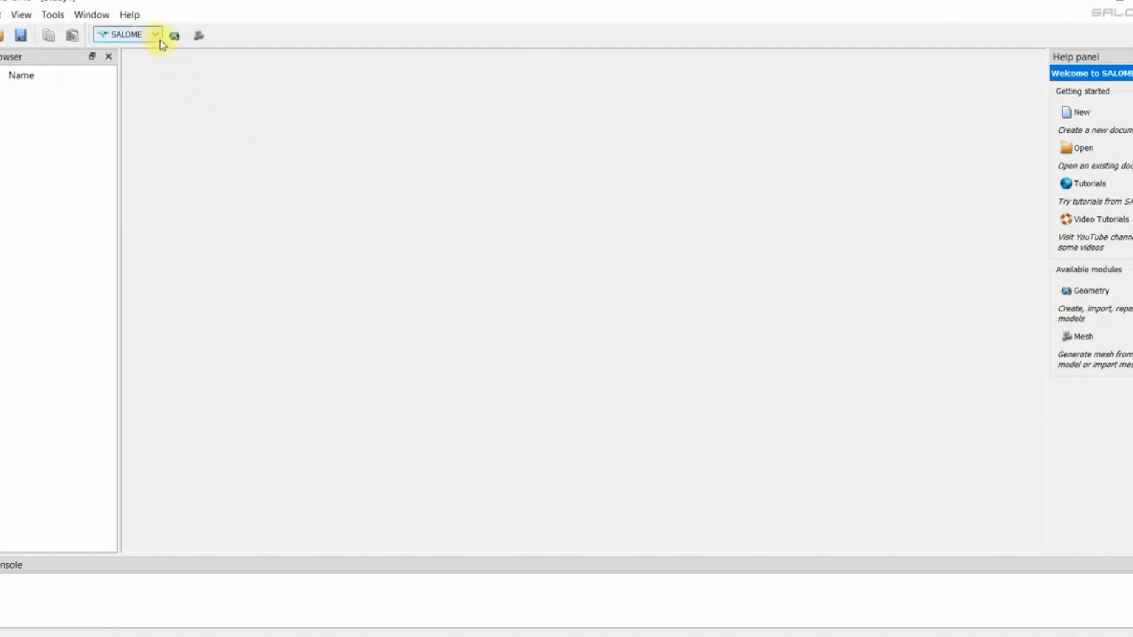
Activate the Geometry module.
click(157, 36)
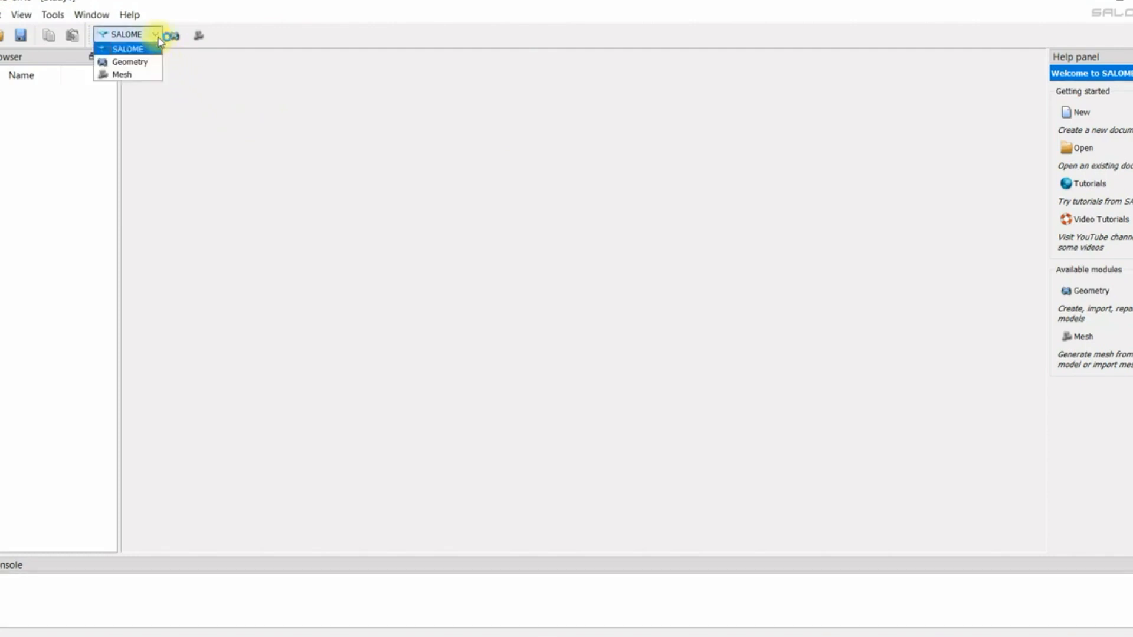
click(157, 37)
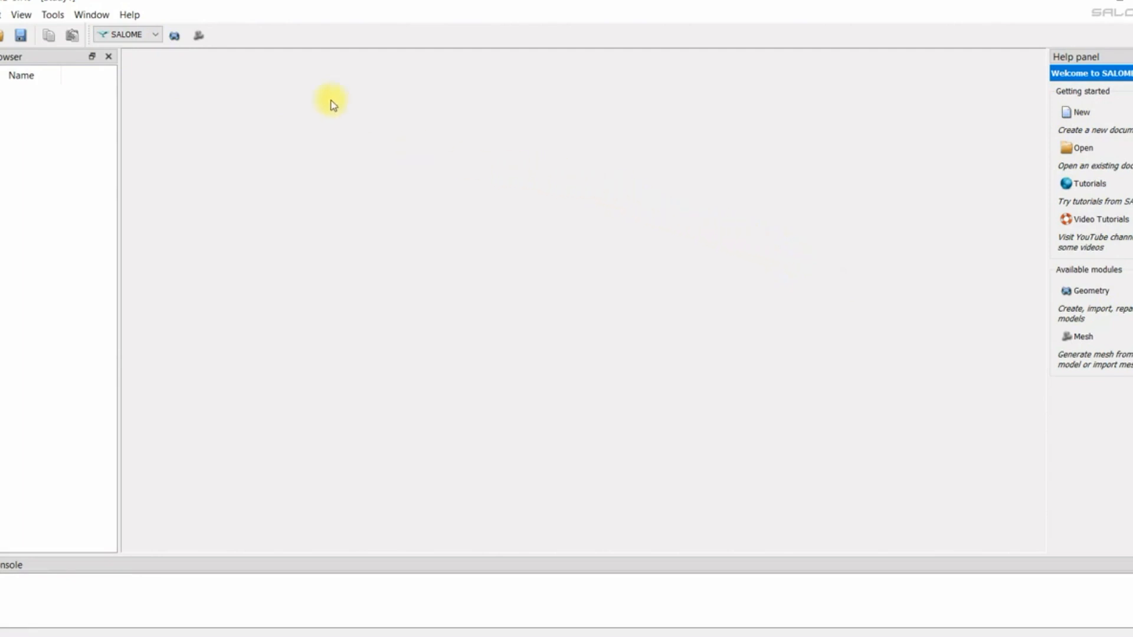
click(156, 35)
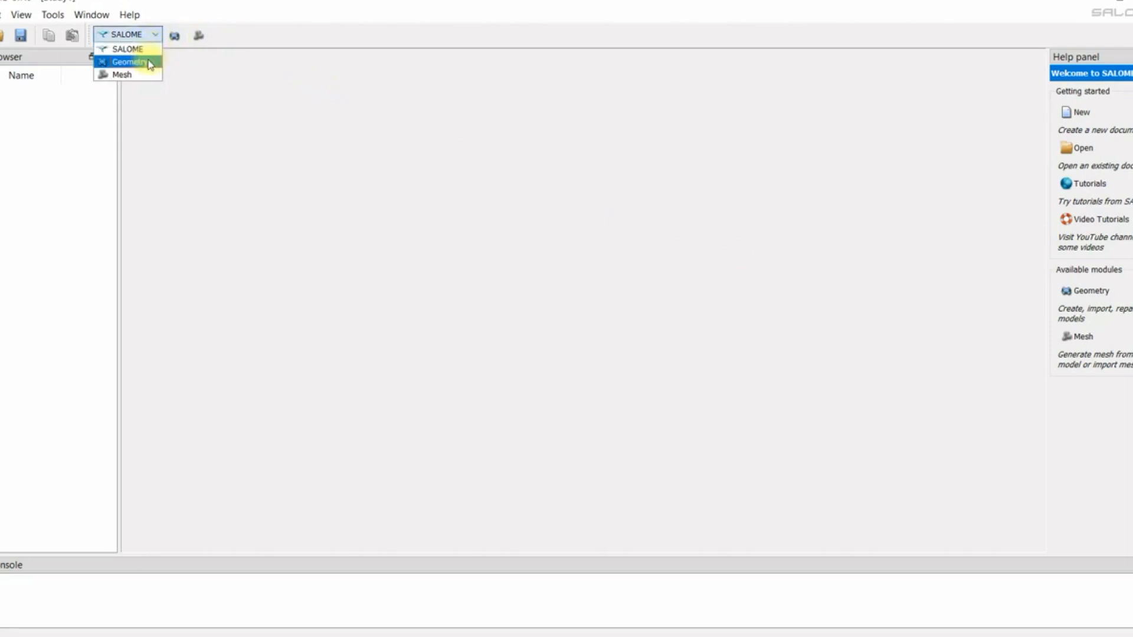
click(184, 58)
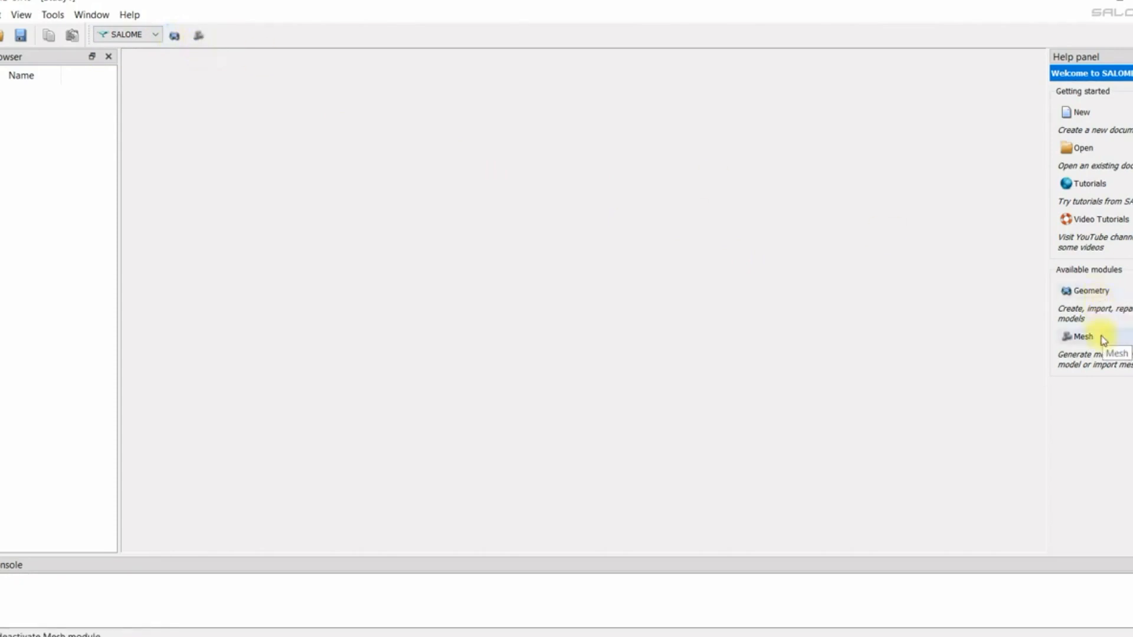
click(175, 37)
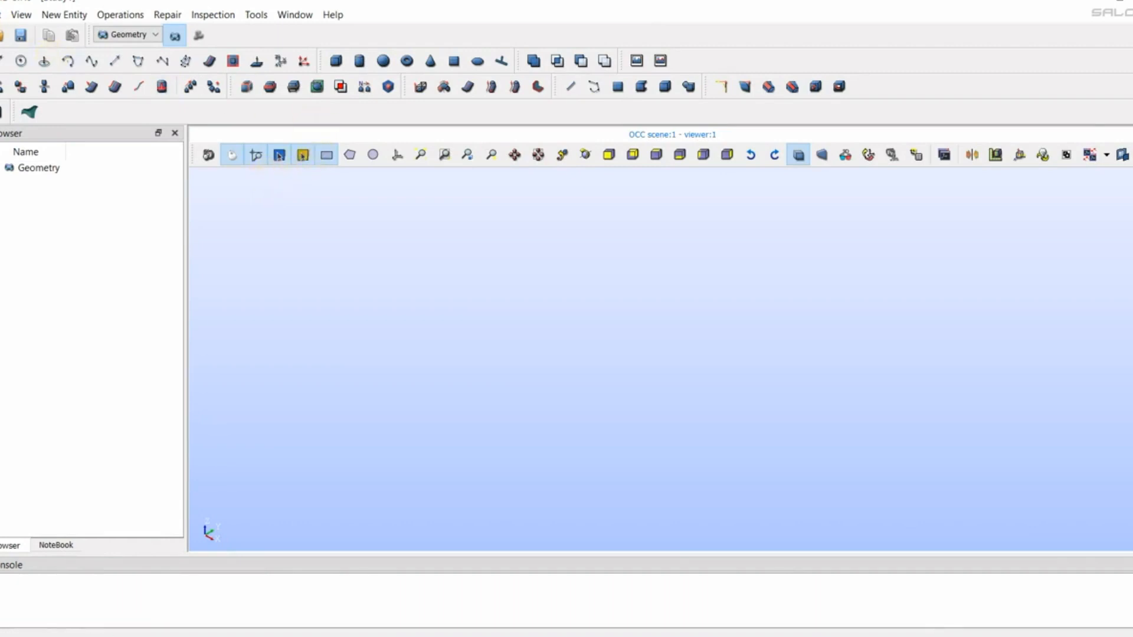
Start a STEP import and browse to the E:\PoligonSoft subfolder containing Osnovanie.stp.
click(3, 14)
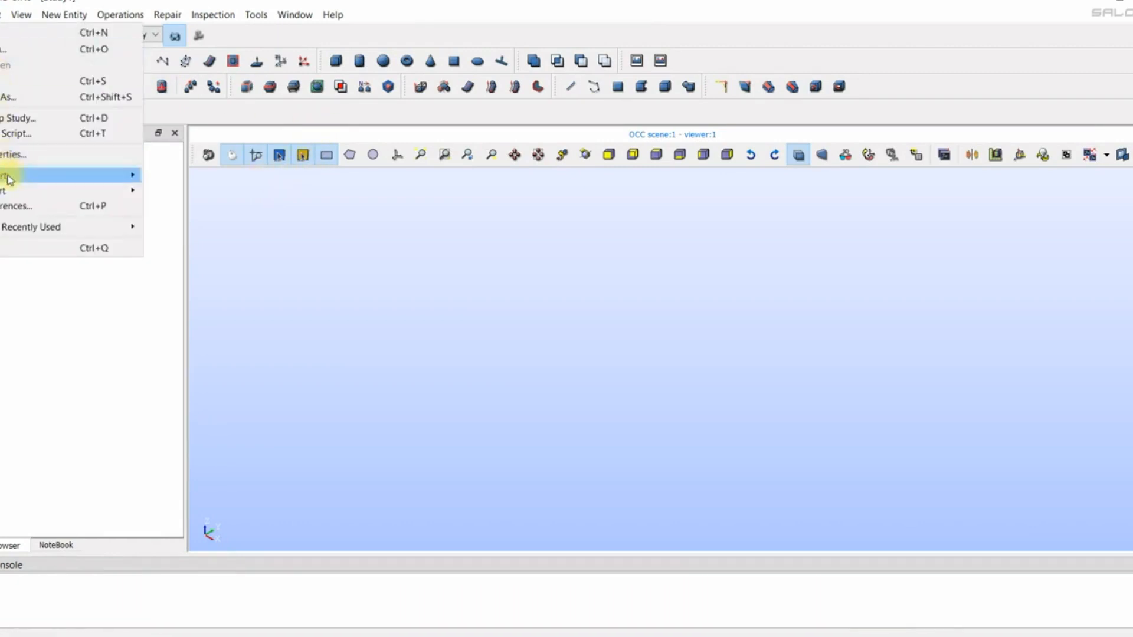
mouse_move(118, 174)
click(195, 189)
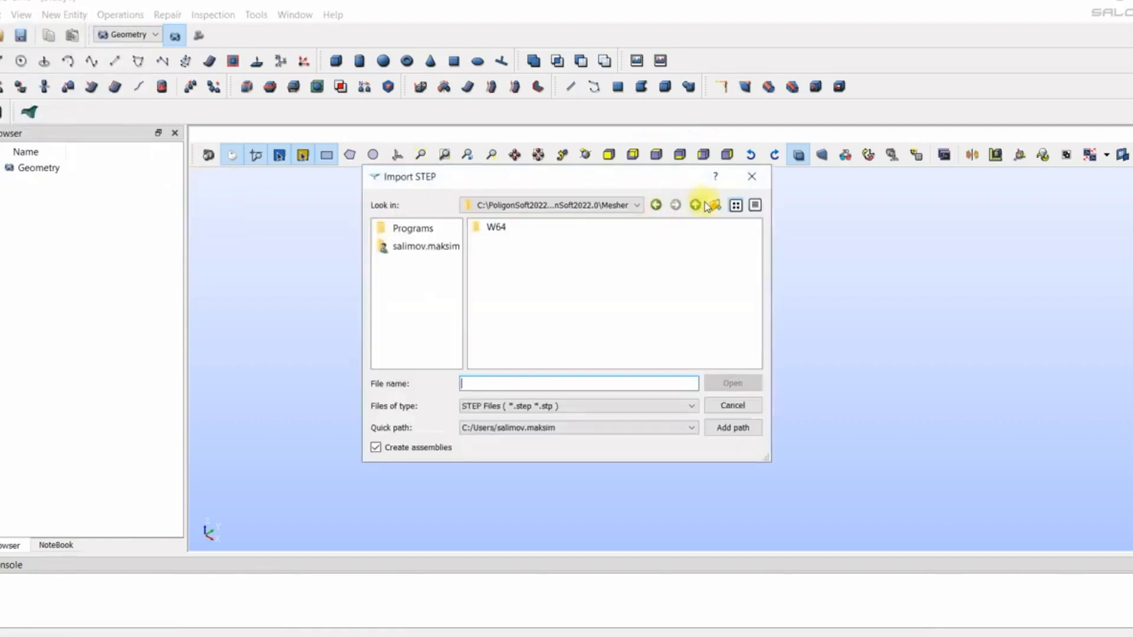
click(696, 205)
click(696, 205)
click(696, 204)
click(697, 205)
double_click(511, 257)
double_click(518, 230)
double_click(518, 231)
double_click(517, 228)
double_click(520, 227)
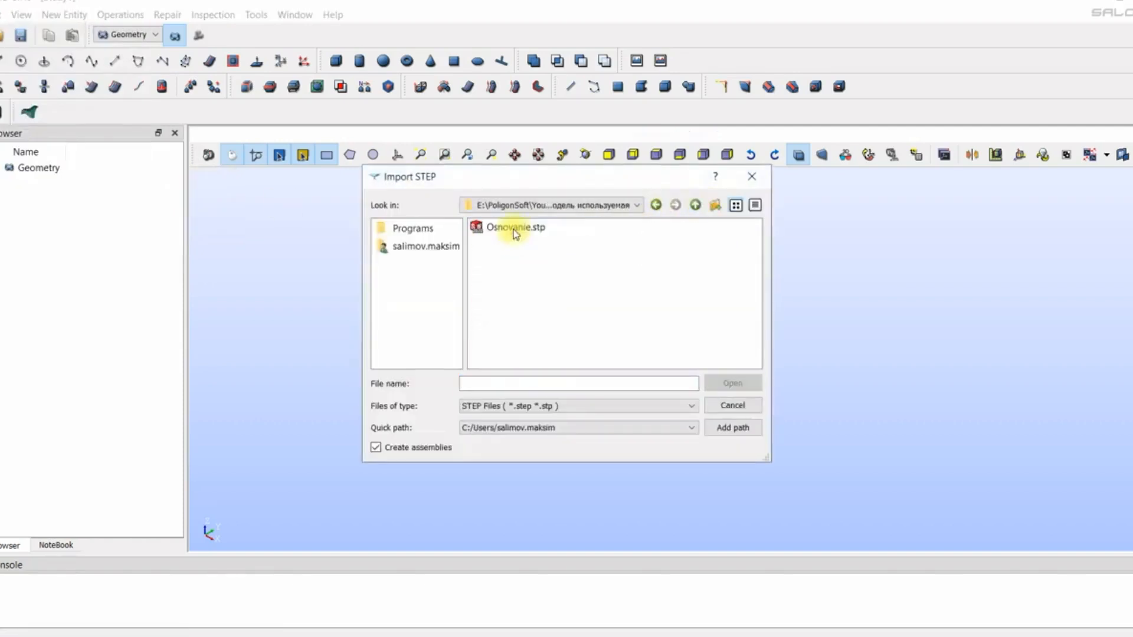
Import Osnovanie.stp without taking its embedded millimetre units into account, and create a partition from the imported solids.
click(519, 227)
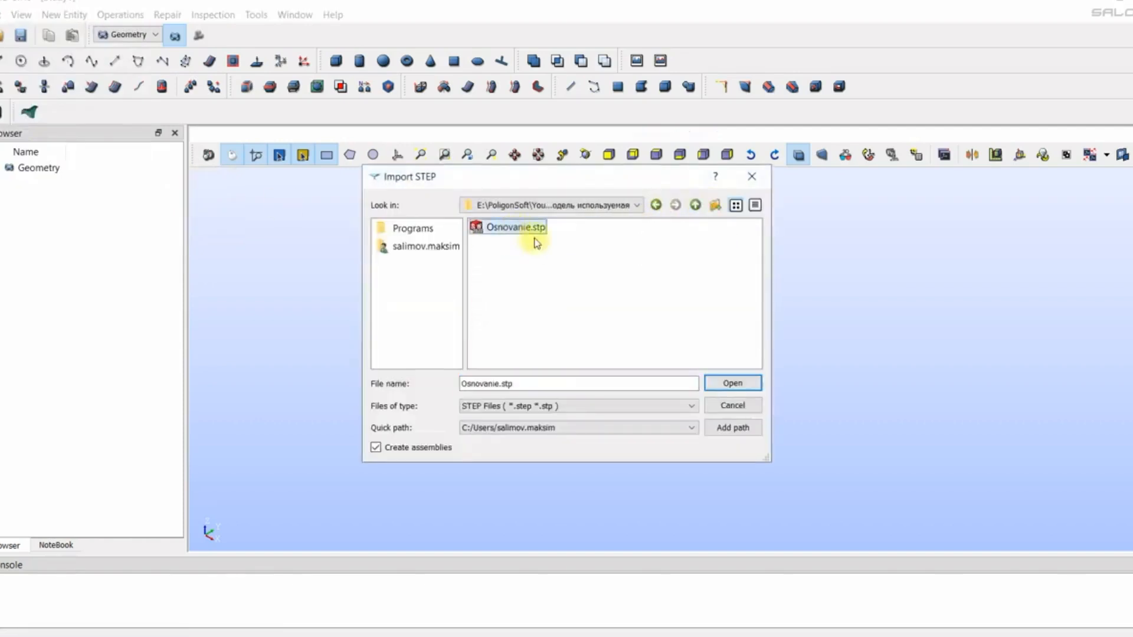
click(721, 387)
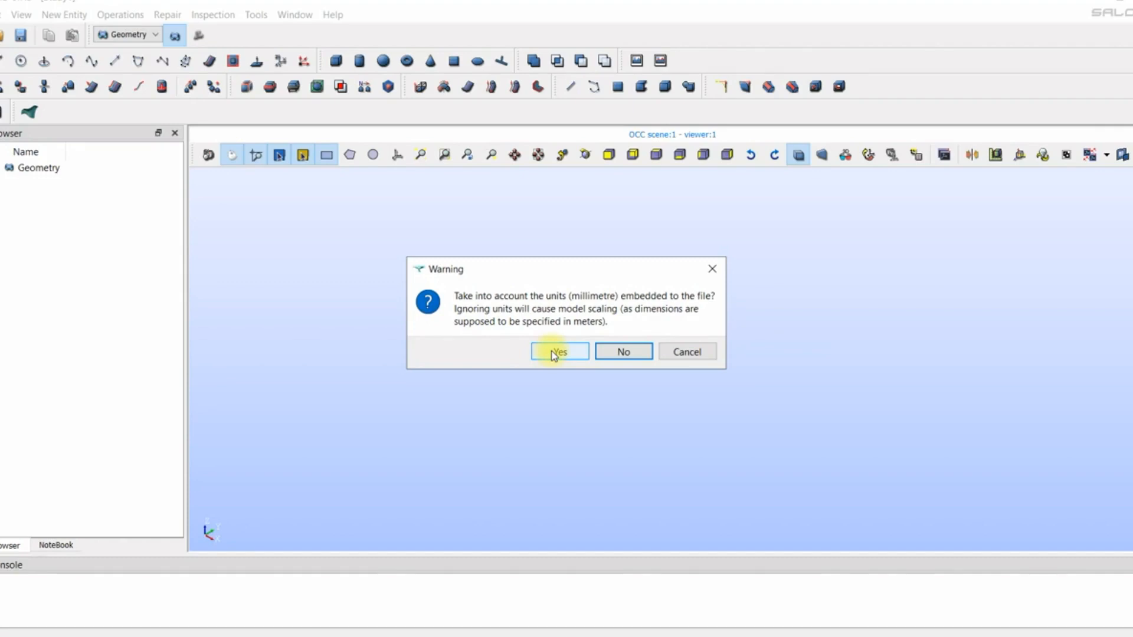
click(636, 352)
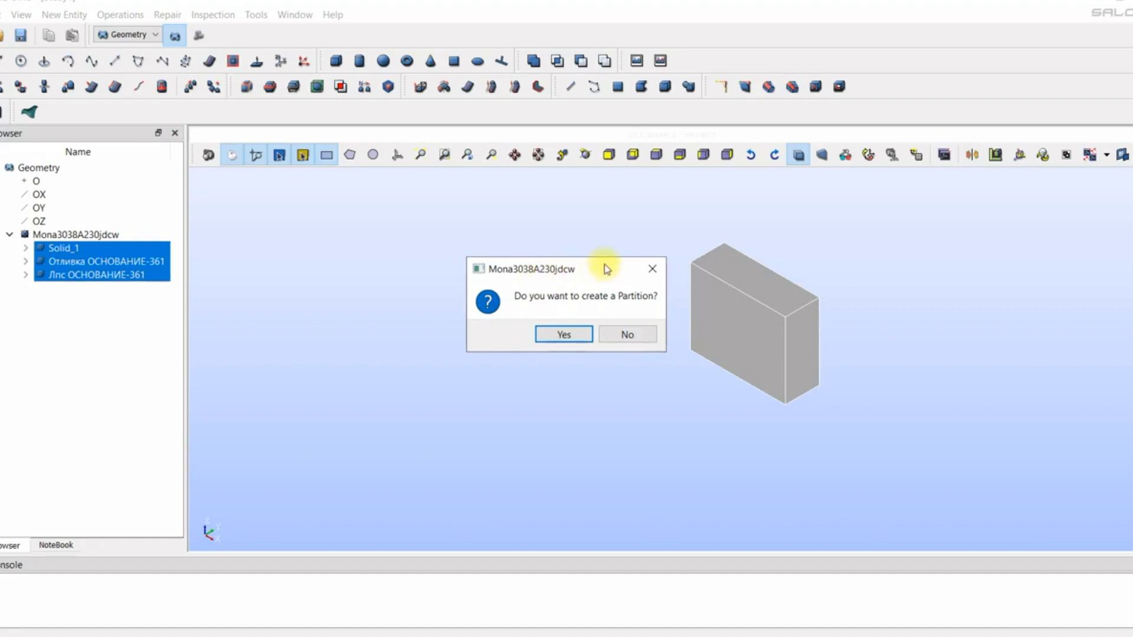
click(562, 332)
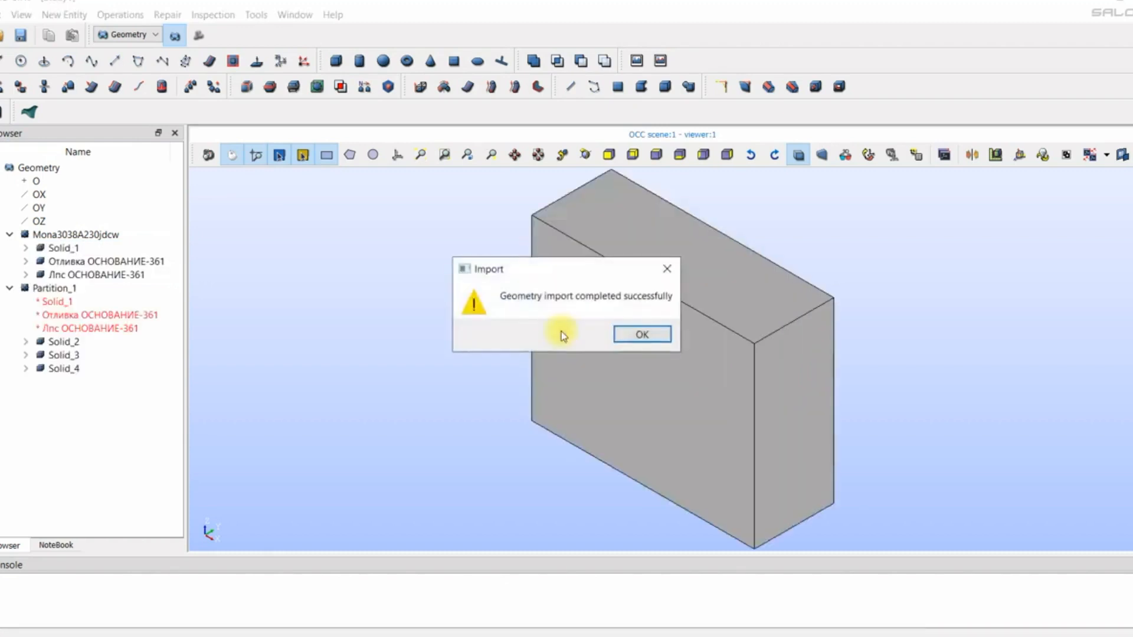
click(639, 334)
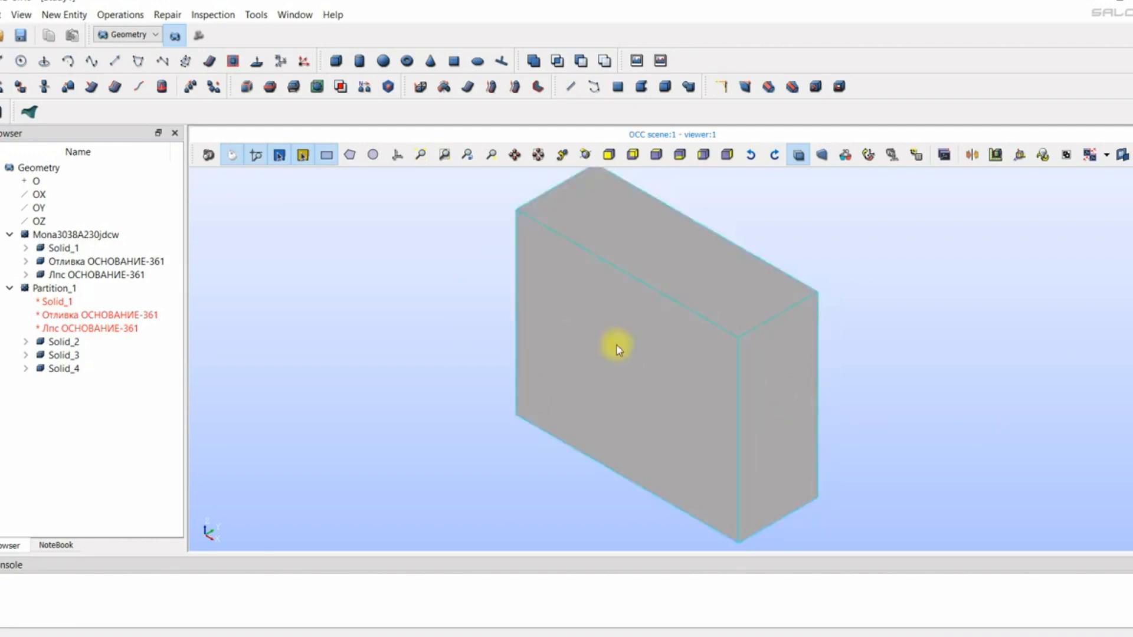
Hide the outer block Solid_2 of Partition_1 to expose the casting and gating geometry inside.
drag(614, 344, 483, 347)
ctrl+right_drag(482, 346, 623, 324)
mouse_move(672, 342)
ctrl+mouse_down()
mouse_move(672, 310)
mouse_move(678, 356)
mouse_move(682, 324)
ctrl+mouse_up()
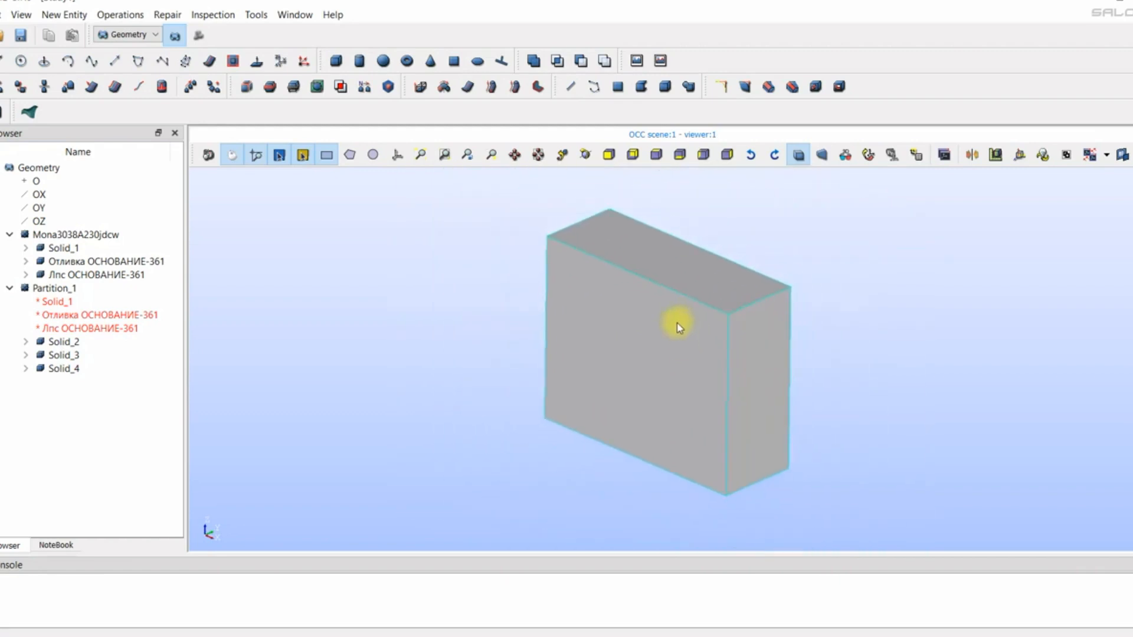
mouse_move(673, 324)
ctrl+middle_down()
mouse_move(685, 301)
mouse_move(538, 310)
mouse_move(698, 344)
mouse_move(645, 313)
mouse_move(665, 329)
mouse_move(657, 336)
ctrl+middle_up()
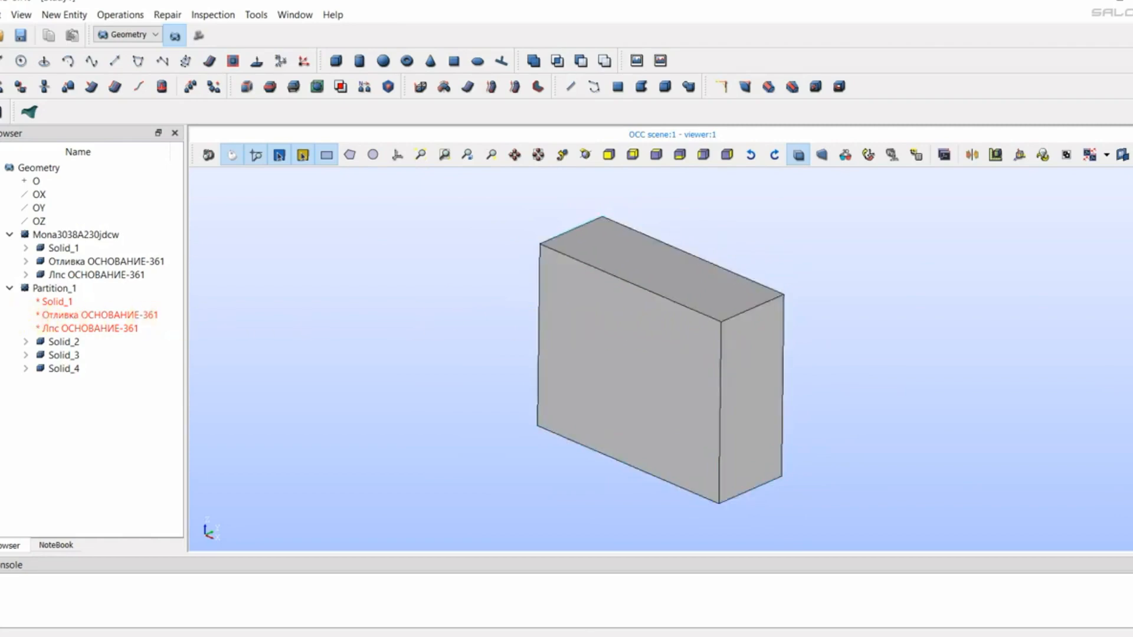
click(64, 342)
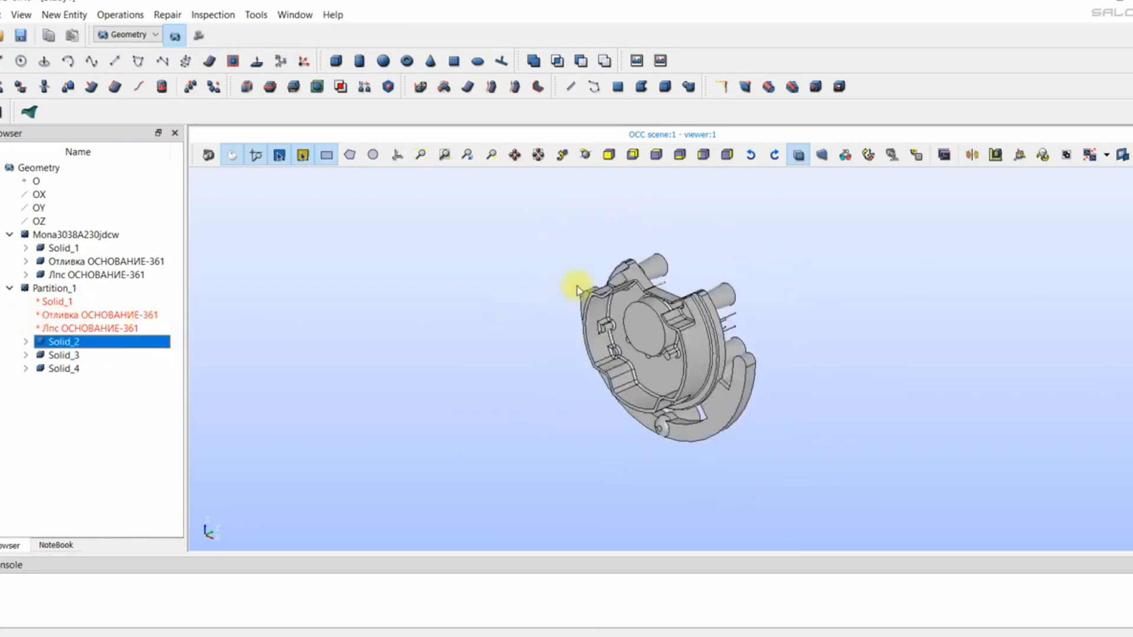
ctrl+right_drag(605, 246, 349, 311)
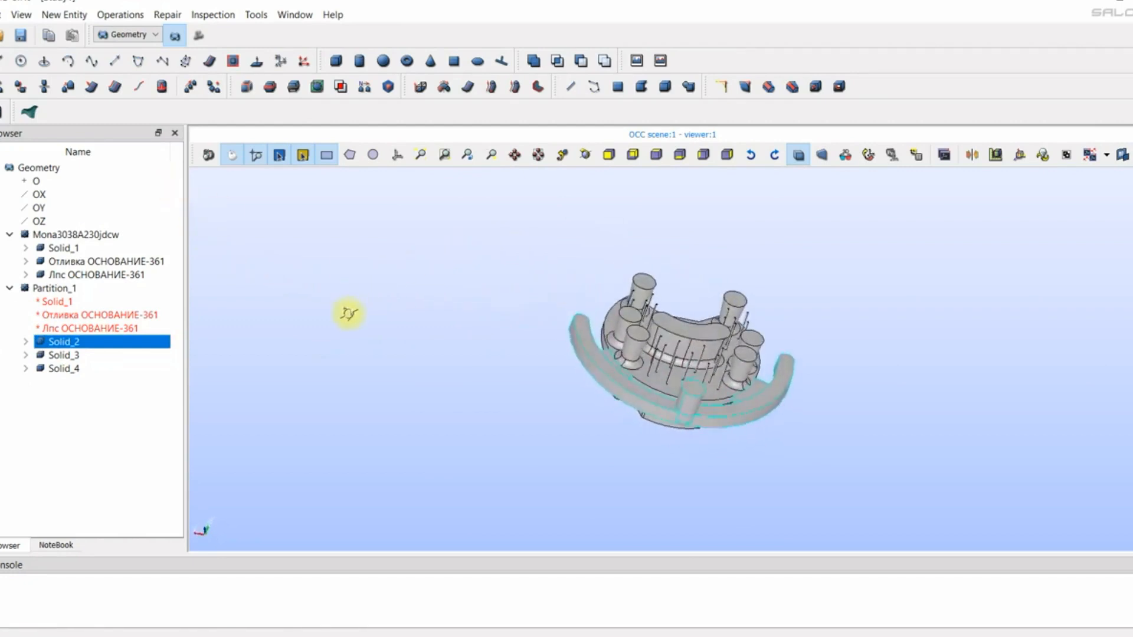
Examine the solids Solid_2, Solid_3 and Solid_4 of Partition_1 and the red source references listed under it.
click(63, 354)
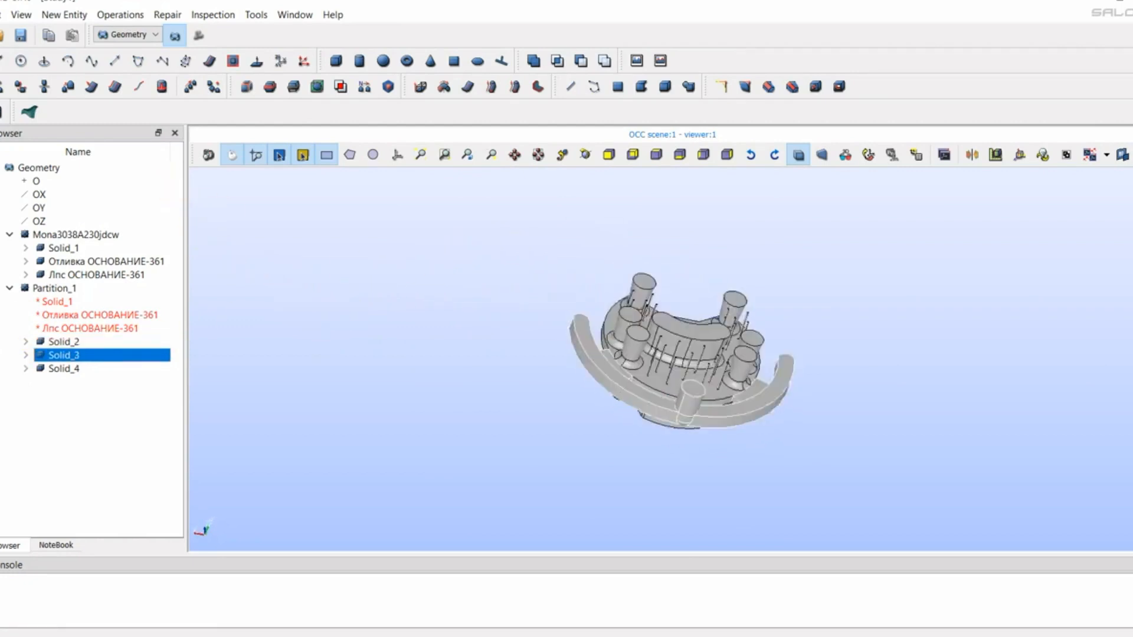
click(64, 368)
click(1, 369)
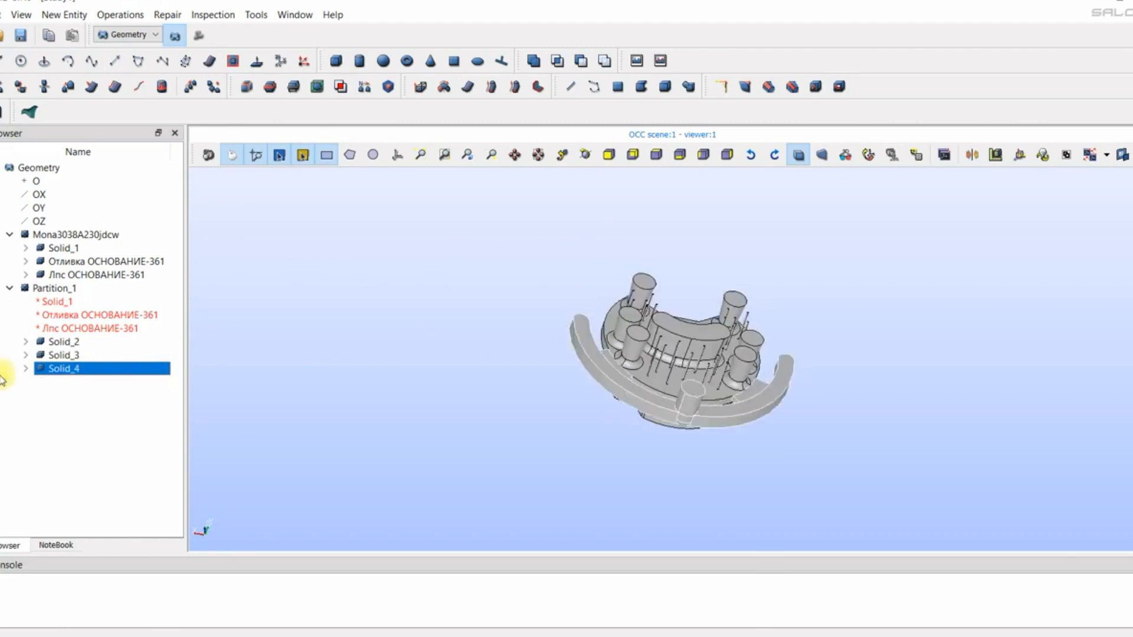
click(614, 260)
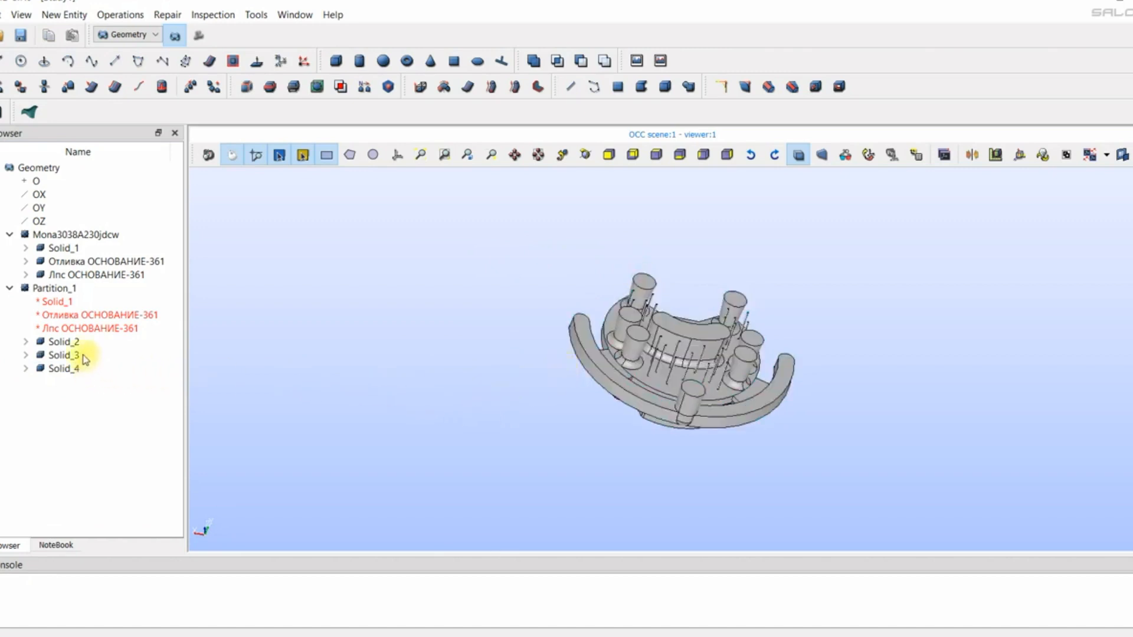
click(60, 292)
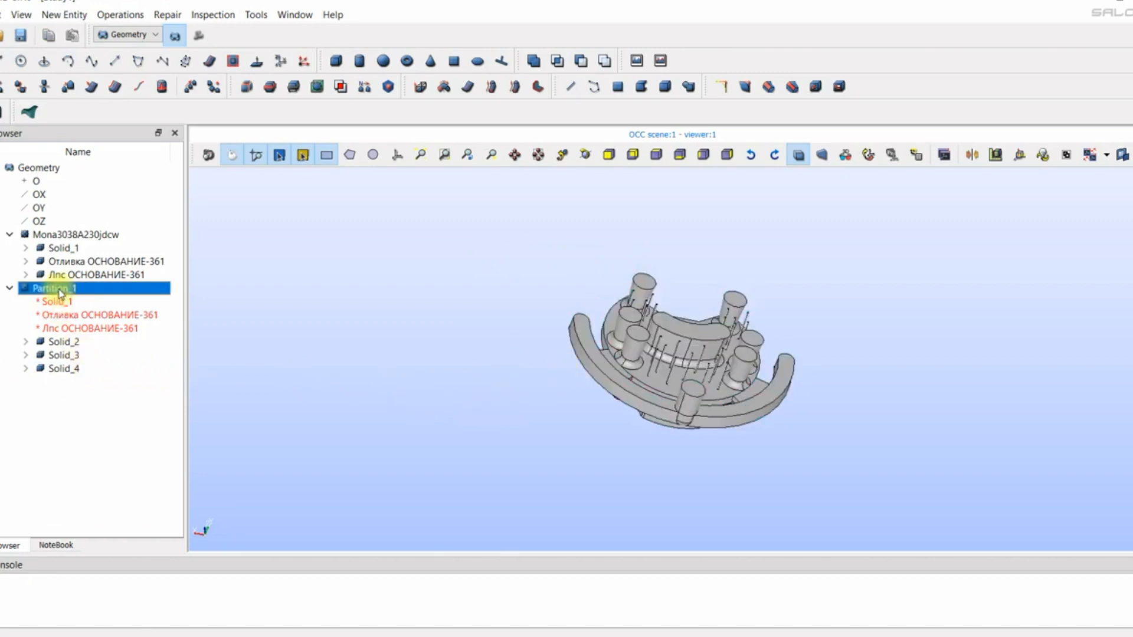
click(61, 342)
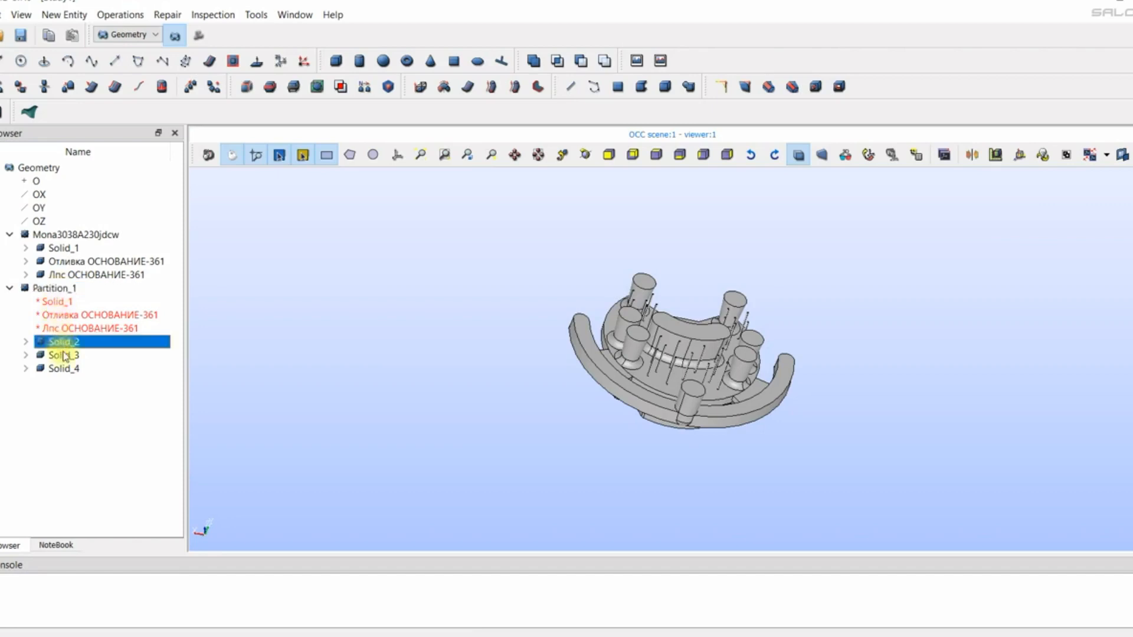
click(64, 356)
click(68, 369)
click(60, 303)
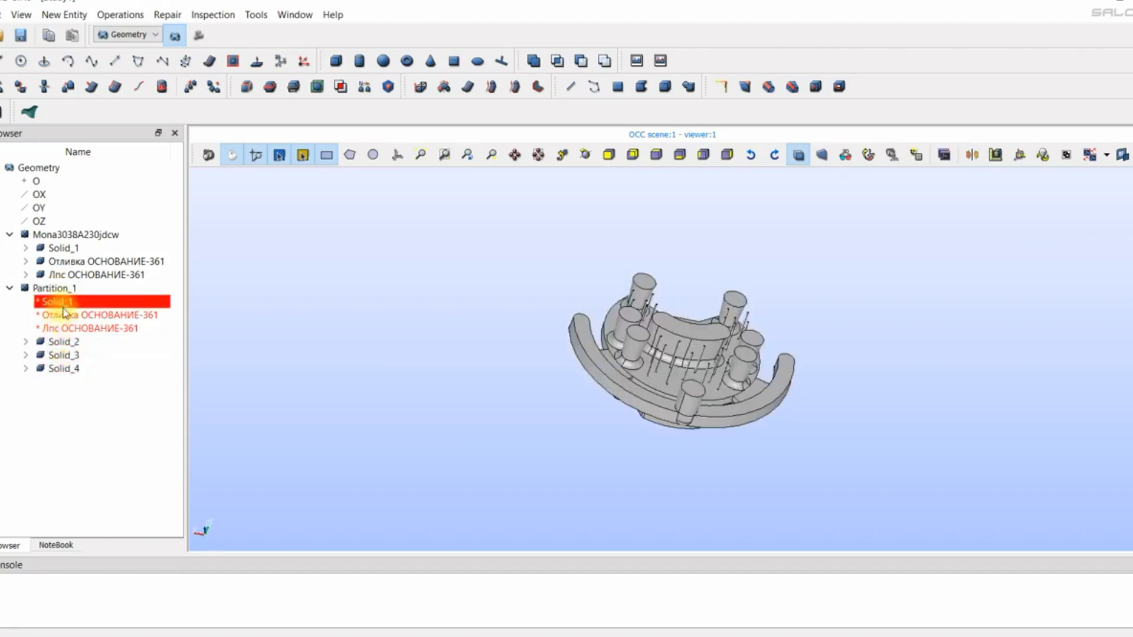
click(69, 317)
click(75, 331)
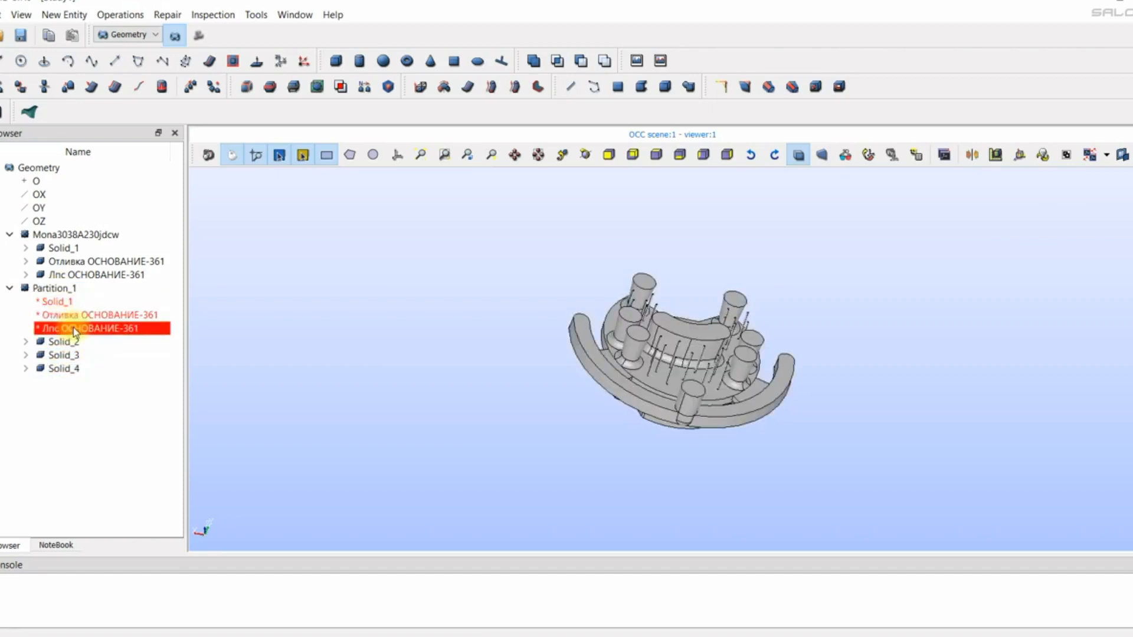
click(218, 313)
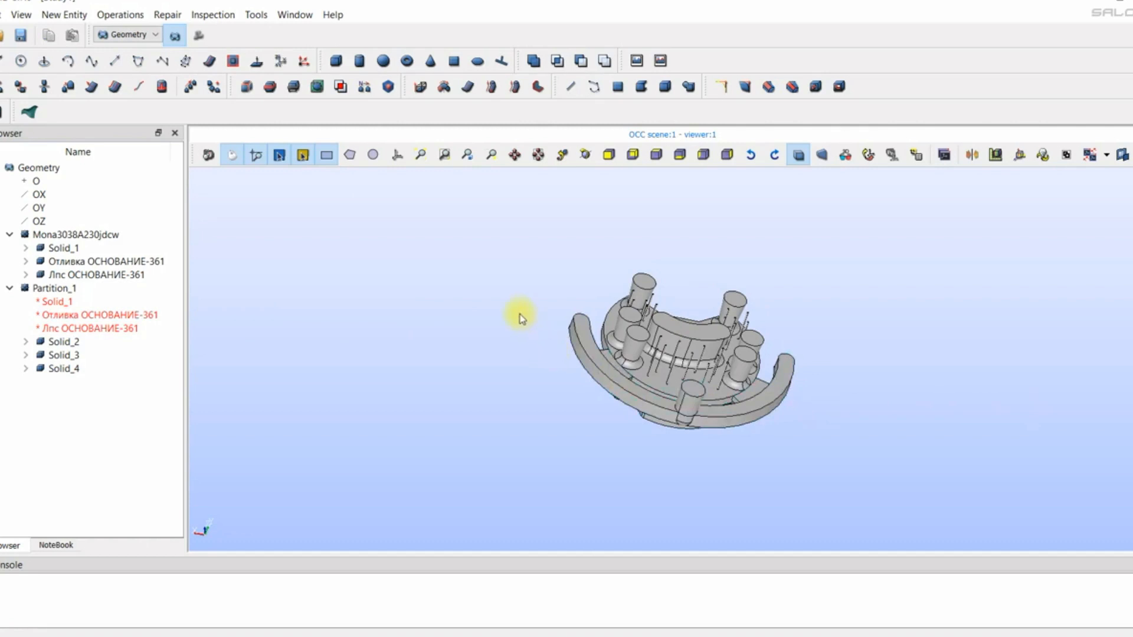
Check the shape validity of Partition_1, including its geometry.
click(213, 16)
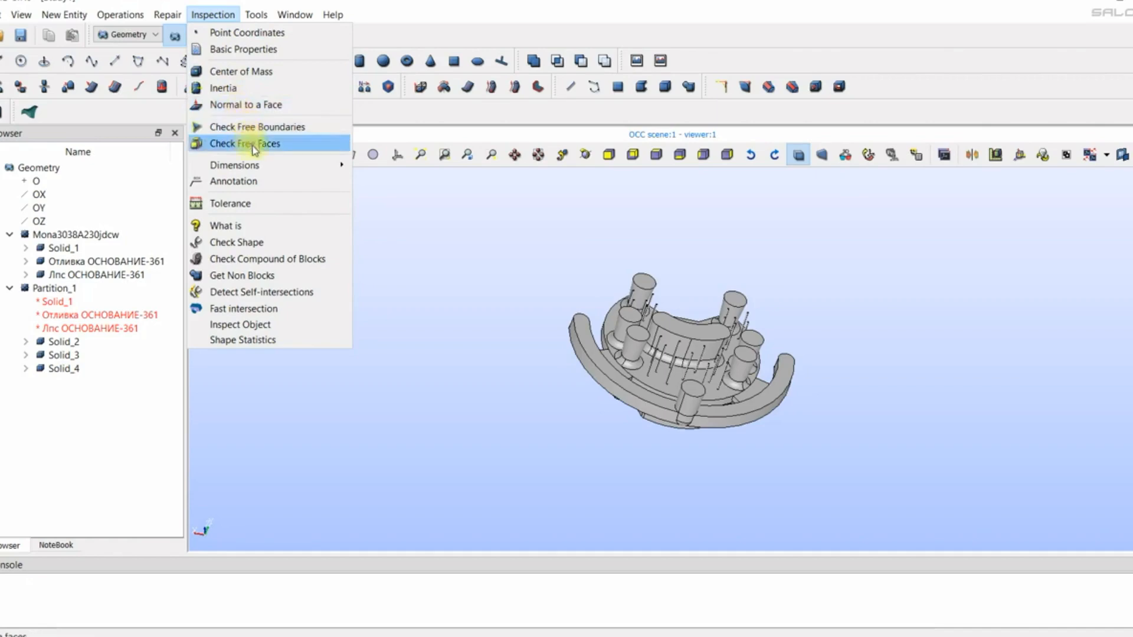
click(279, 243)
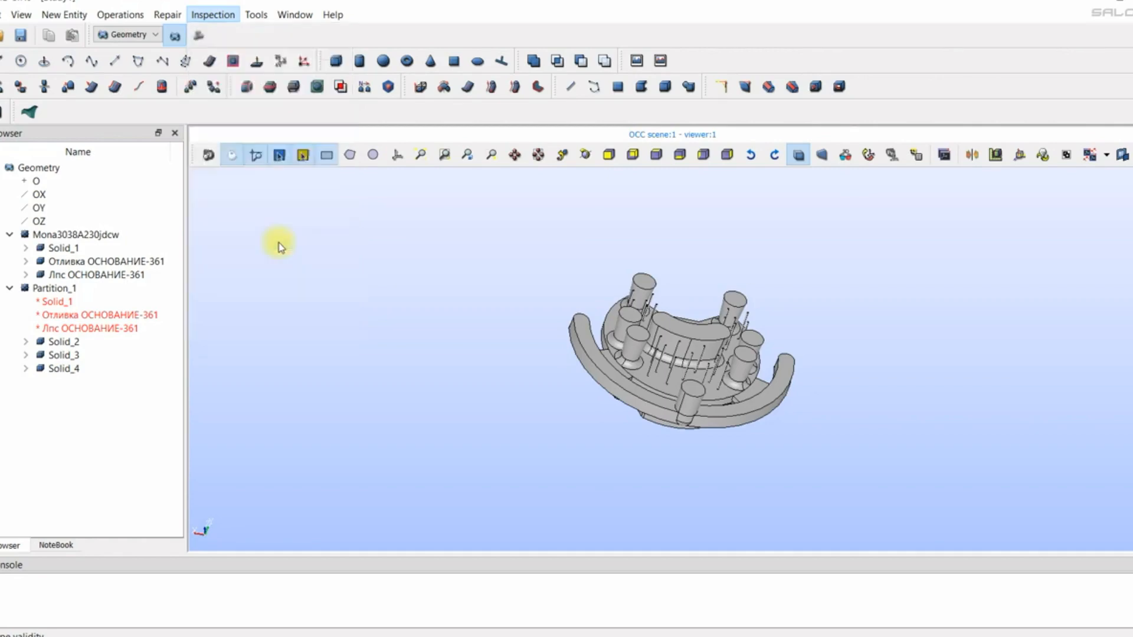
click(53, 289)
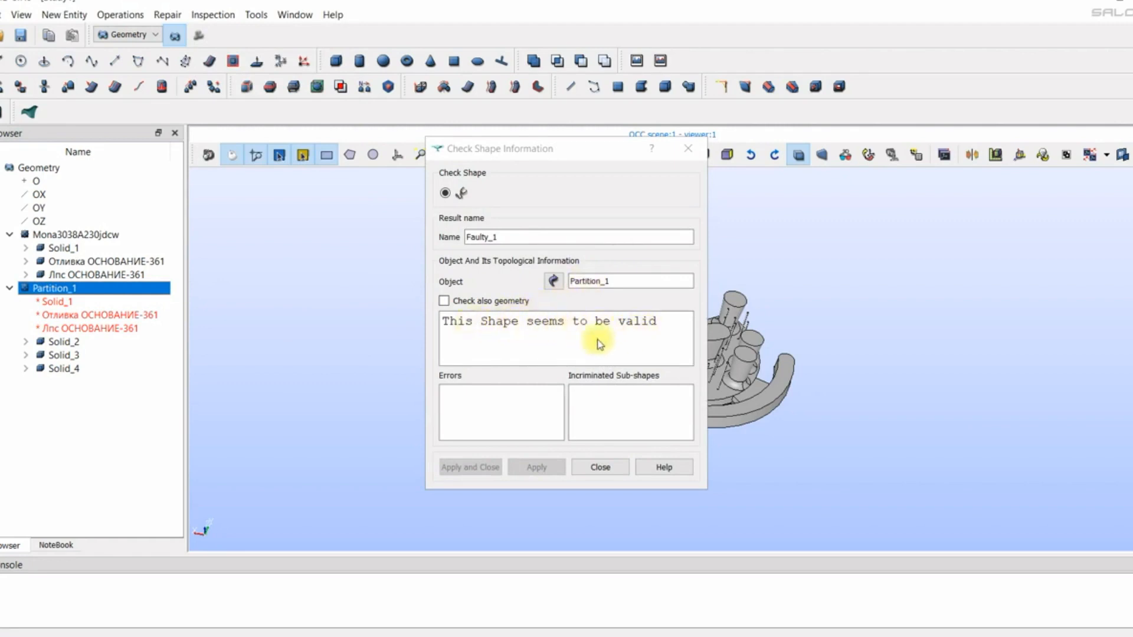
click(445, 302)
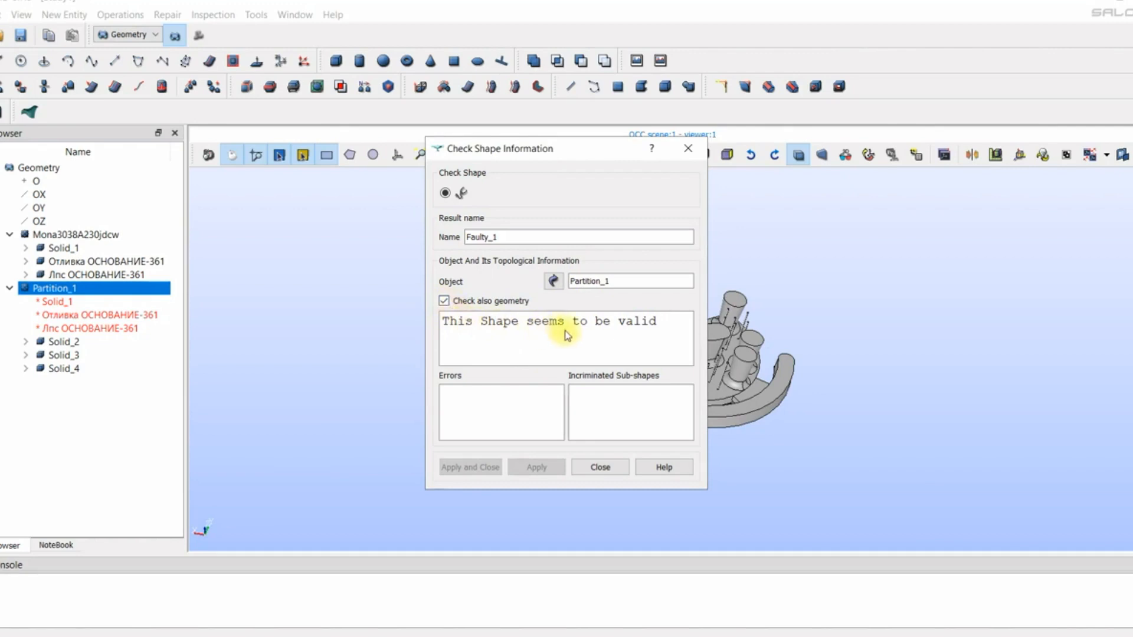
click(600, 467)
Rename Solid_2 of the partition as Mold and Solid_3 as Casting.
click(56, 342)
click(59, 342)
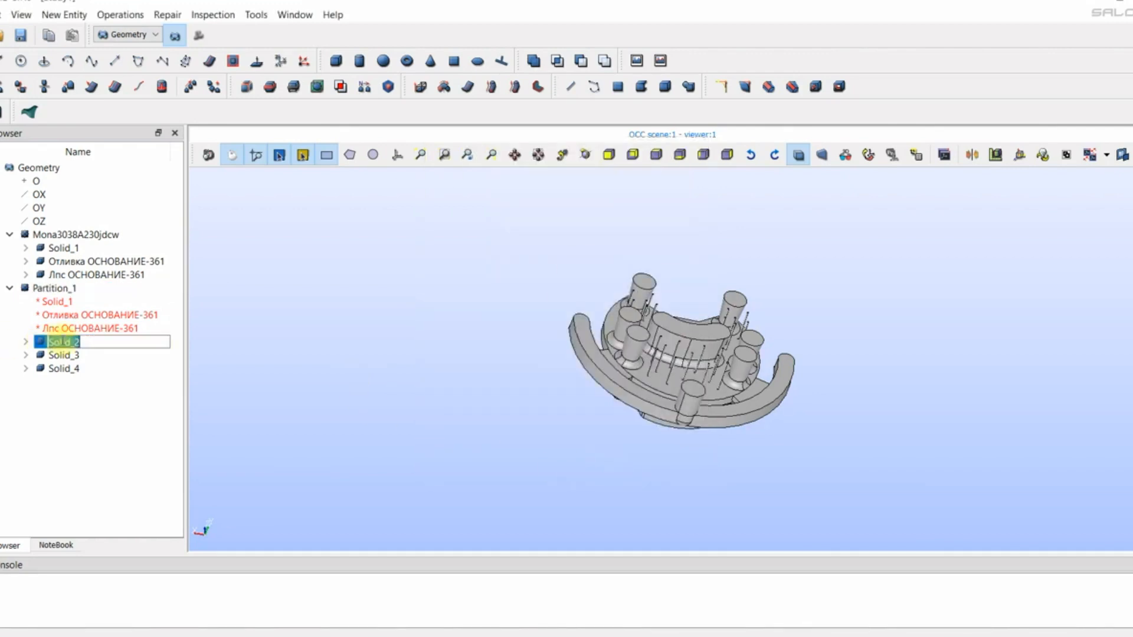
text(Mold)
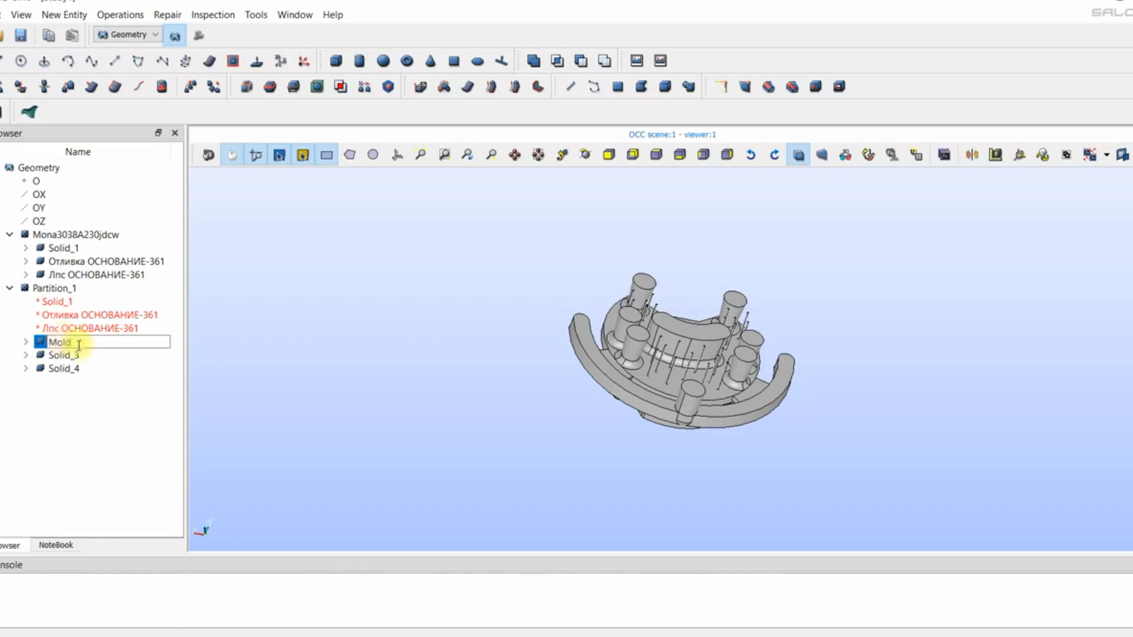
click(62, 355)
click(65, 356)
text(Casting)
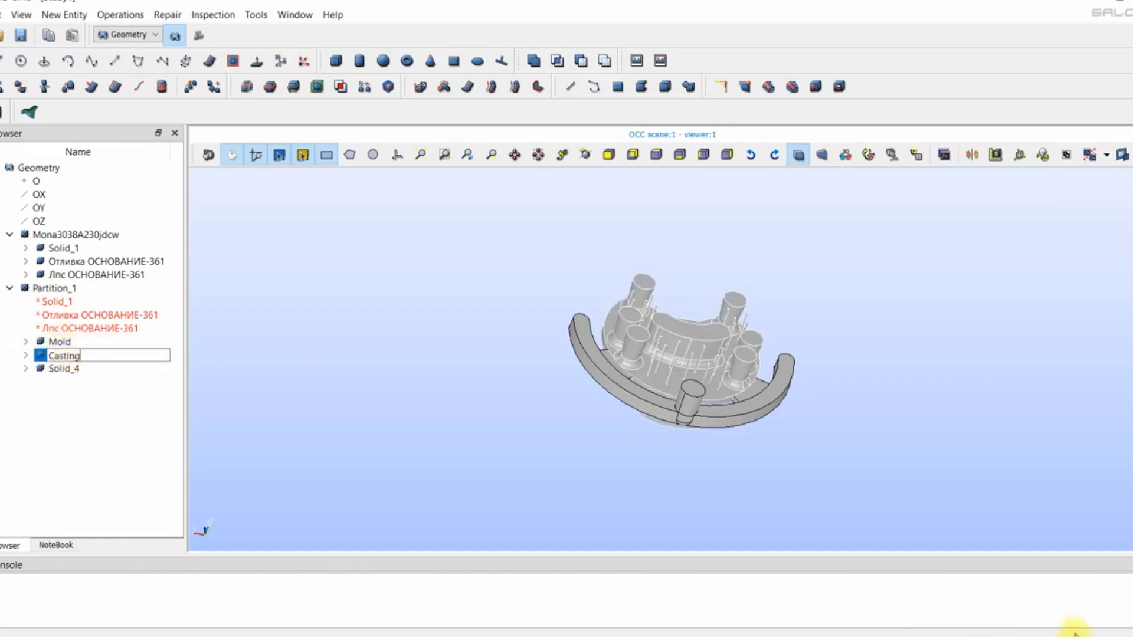
Rename Solid_4 of the partition as Collector.
click(62, 368)
click(62, 368)
text(Co)
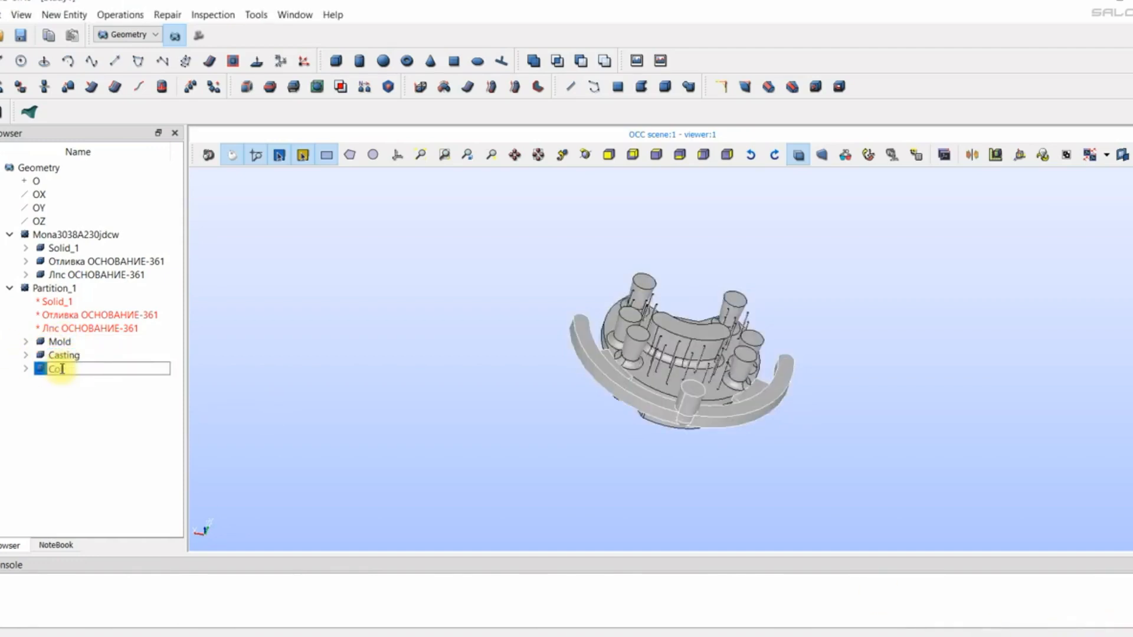
text(llector)
click(430, 443)
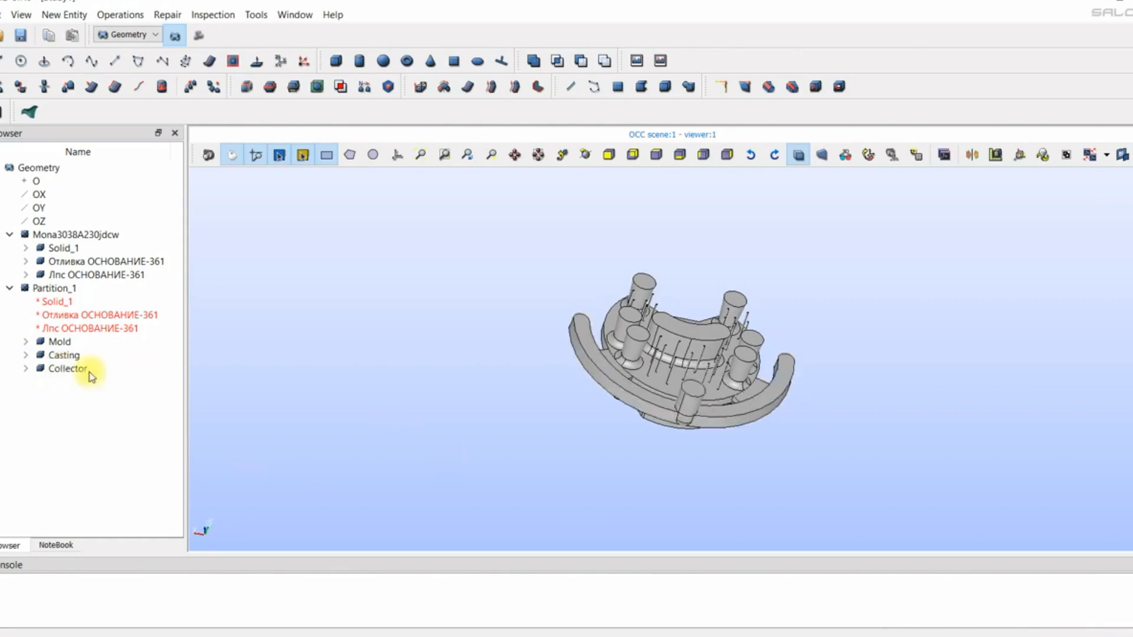
Activate the Mesh module.
click(198, 36)
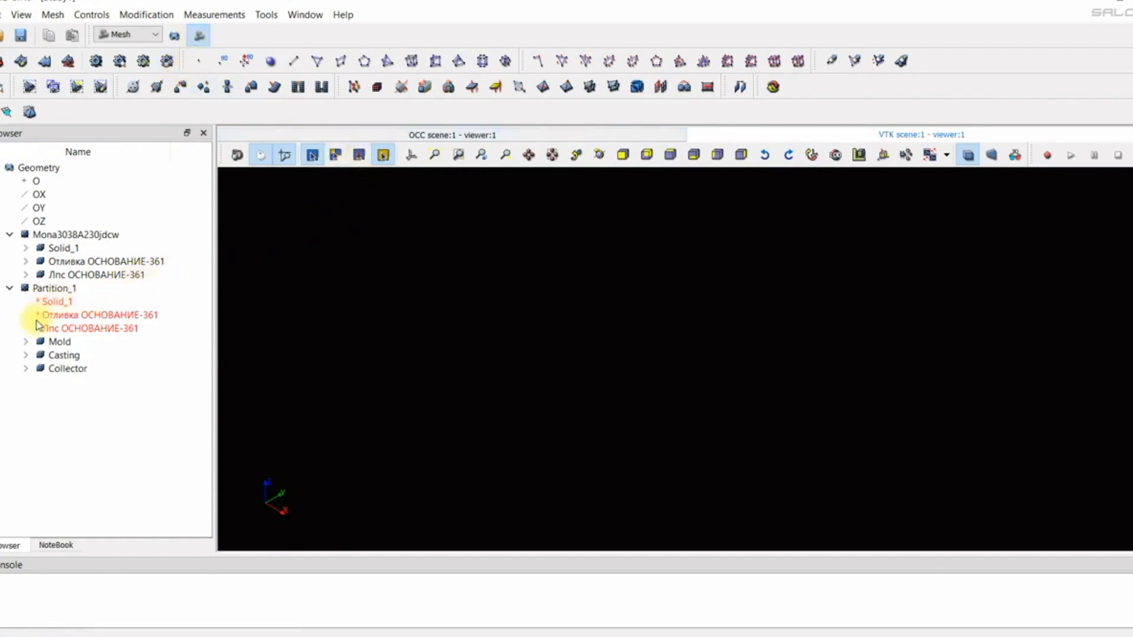
click(59, 341)
click(61, 356)
click(66, 368)
click(87, 402)
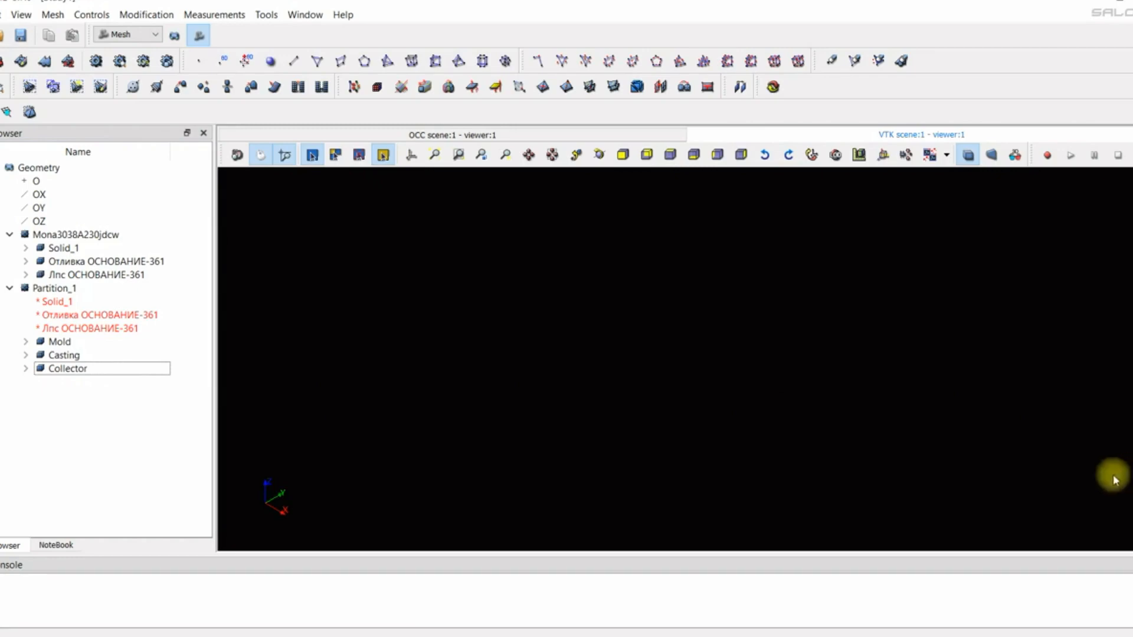
Start a new mesh on Partition_1 and assign NETGEN 1D-2D as its 2D algorithm.
click(61, 288)
right_click(61, 289)
click(53, 289)
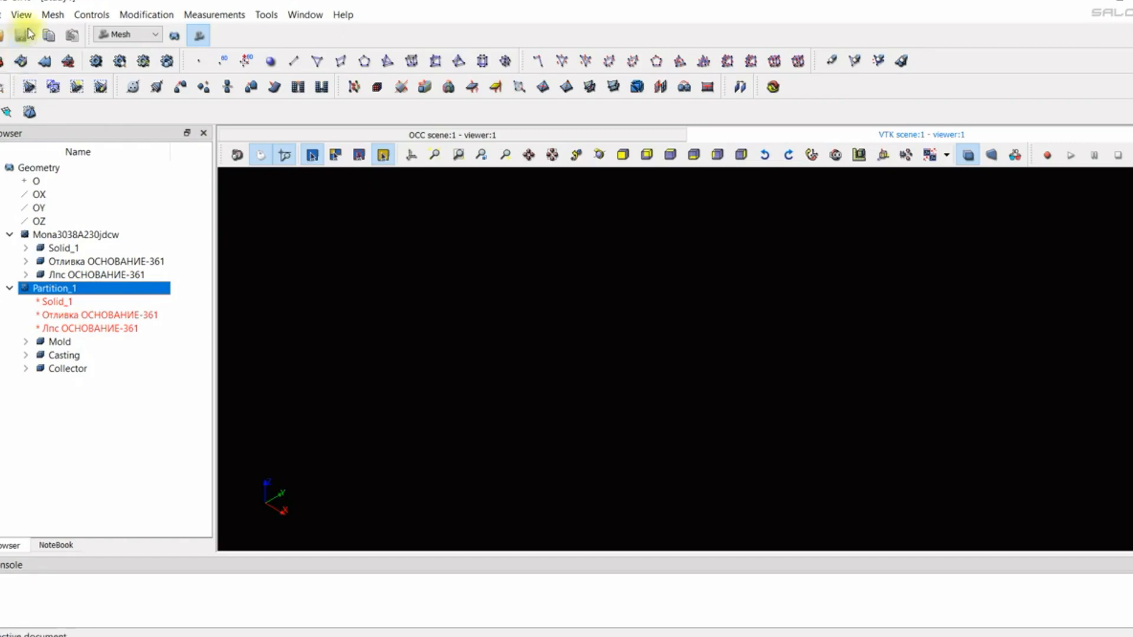
click(52, 15)
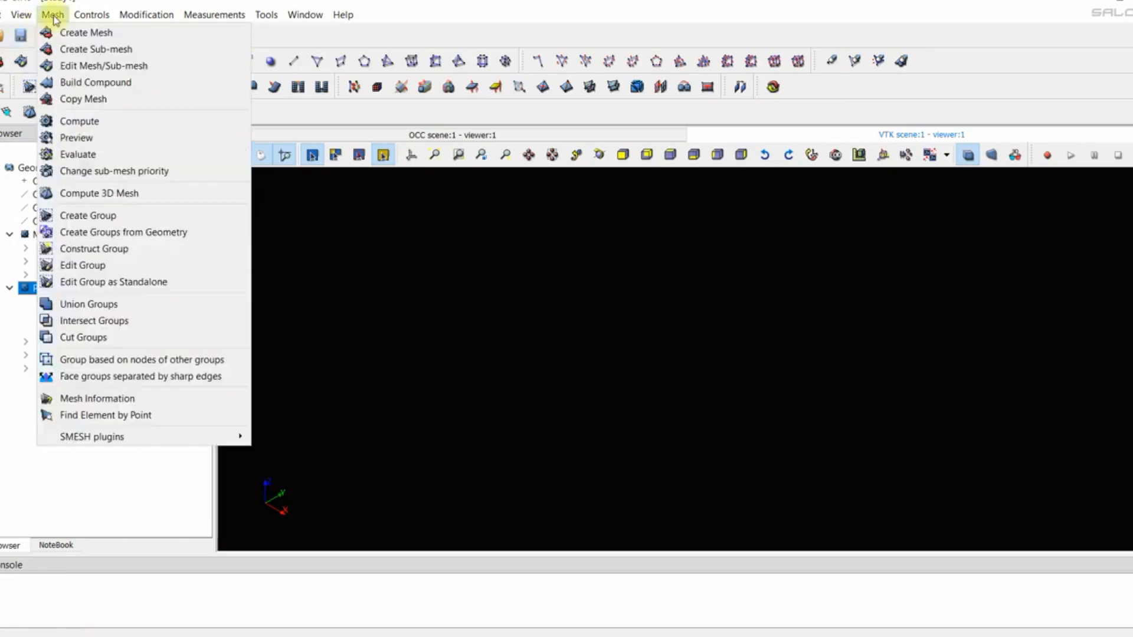
click(85, 32)
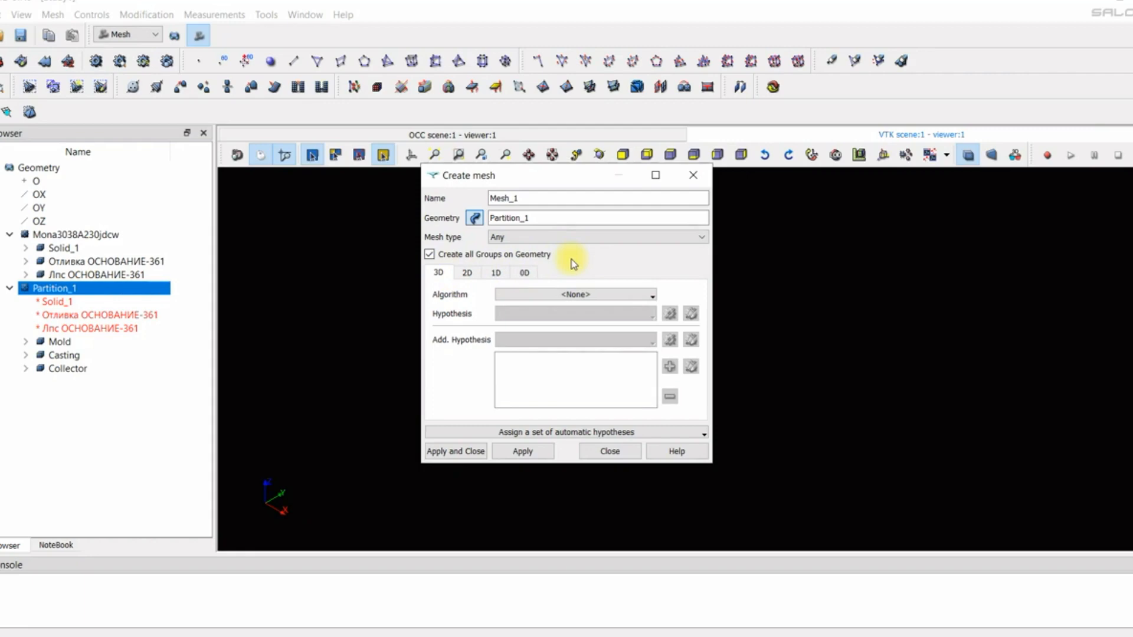
click(469, 273)
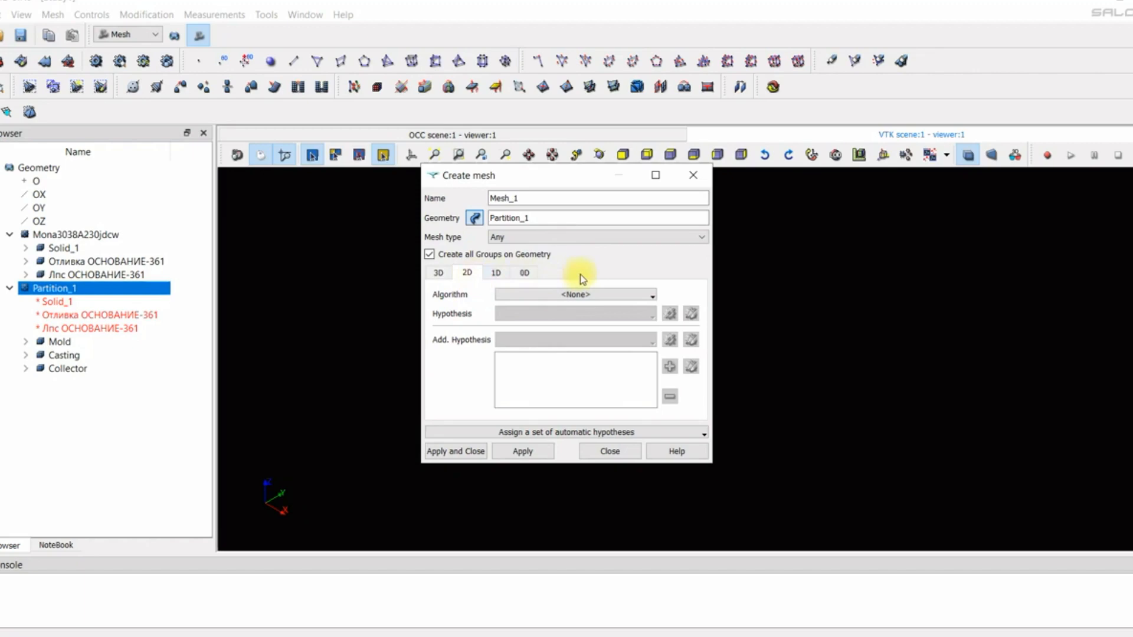
click(601, 295)
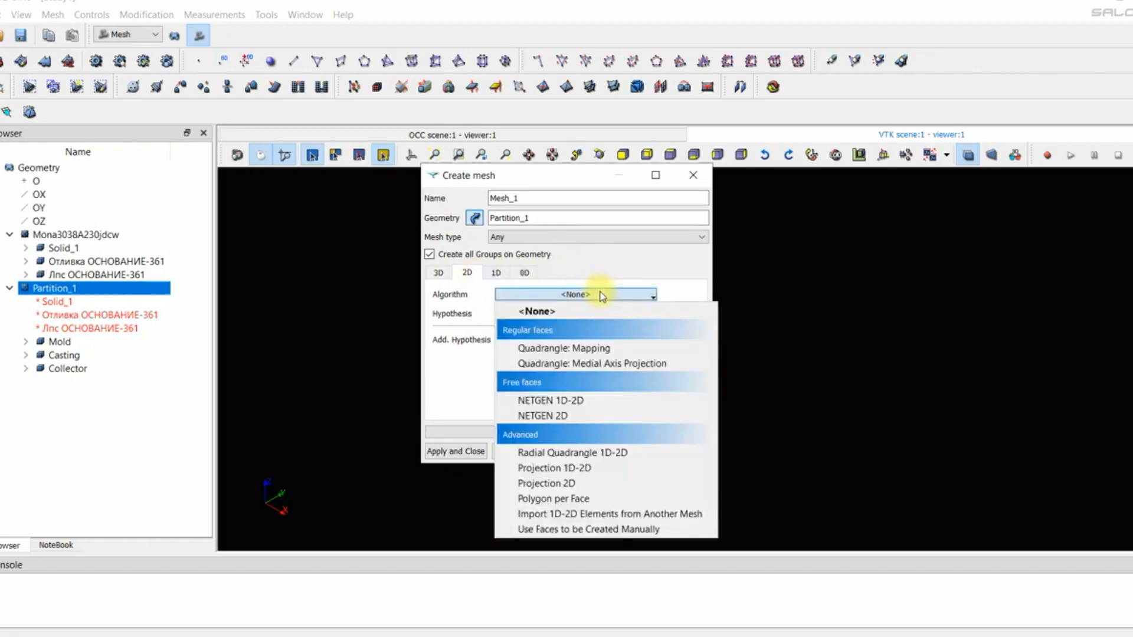
click(675, 399)
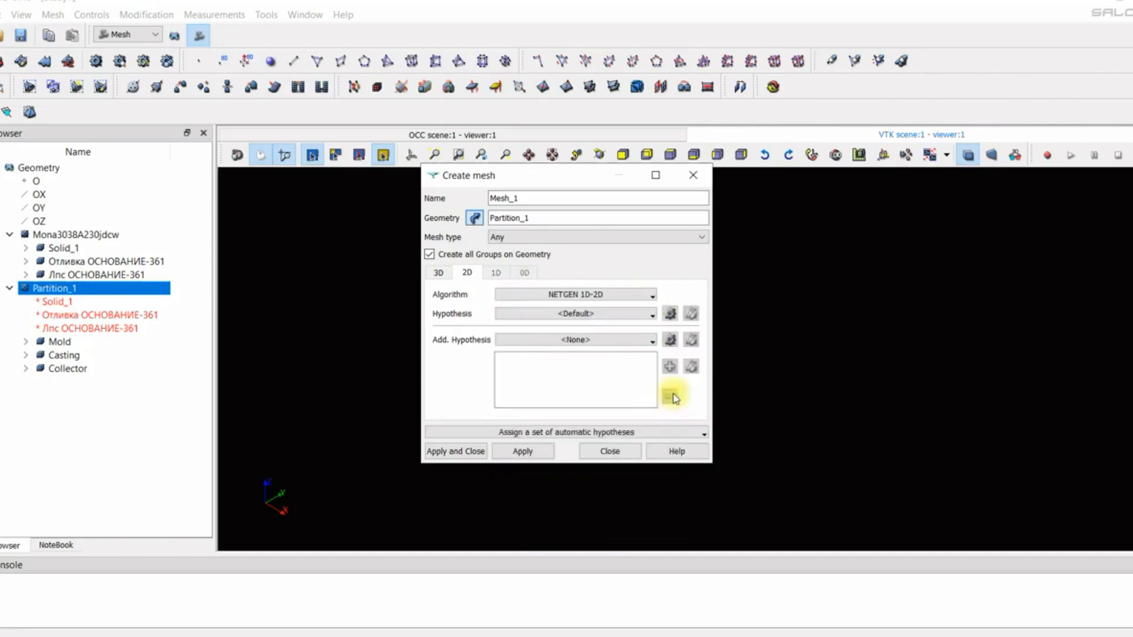
Add a NETGEN 2D Parameters hypothesis with max. size 20, min. size 1 and Coarse fineness, and create the mesh.
click(671, 314)
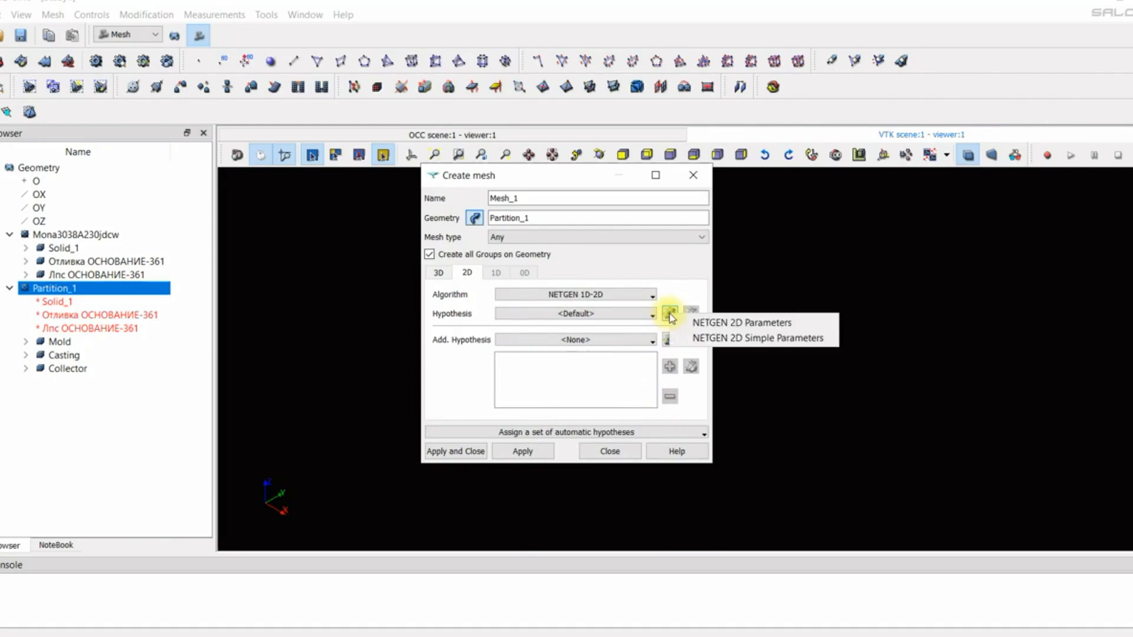
click(706, 324)
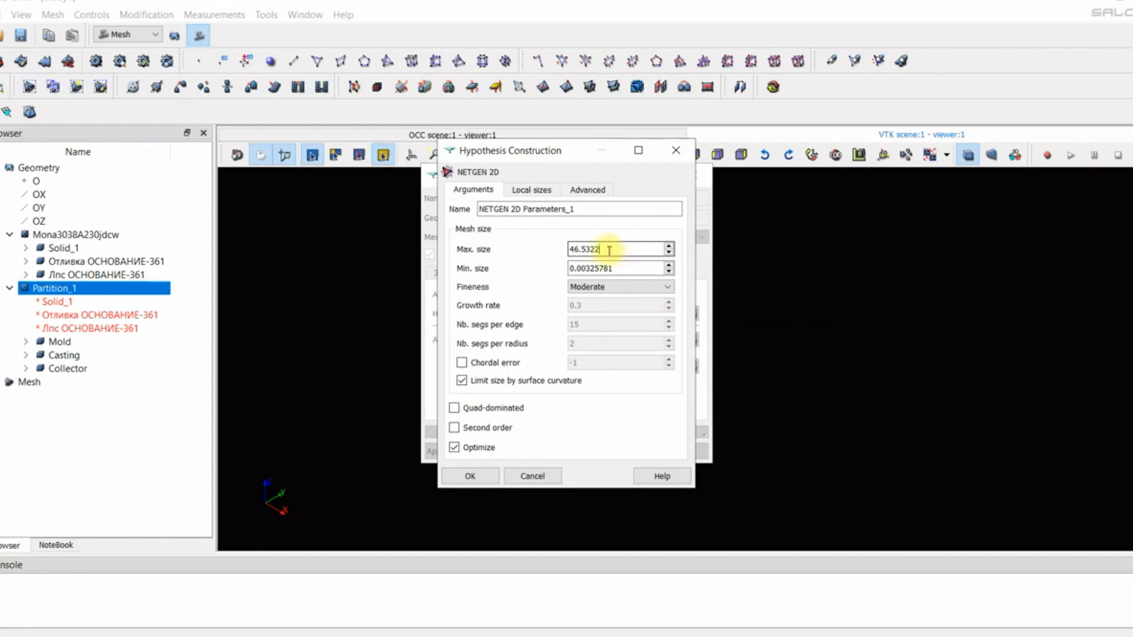
drag(616, 249, 498, 258)
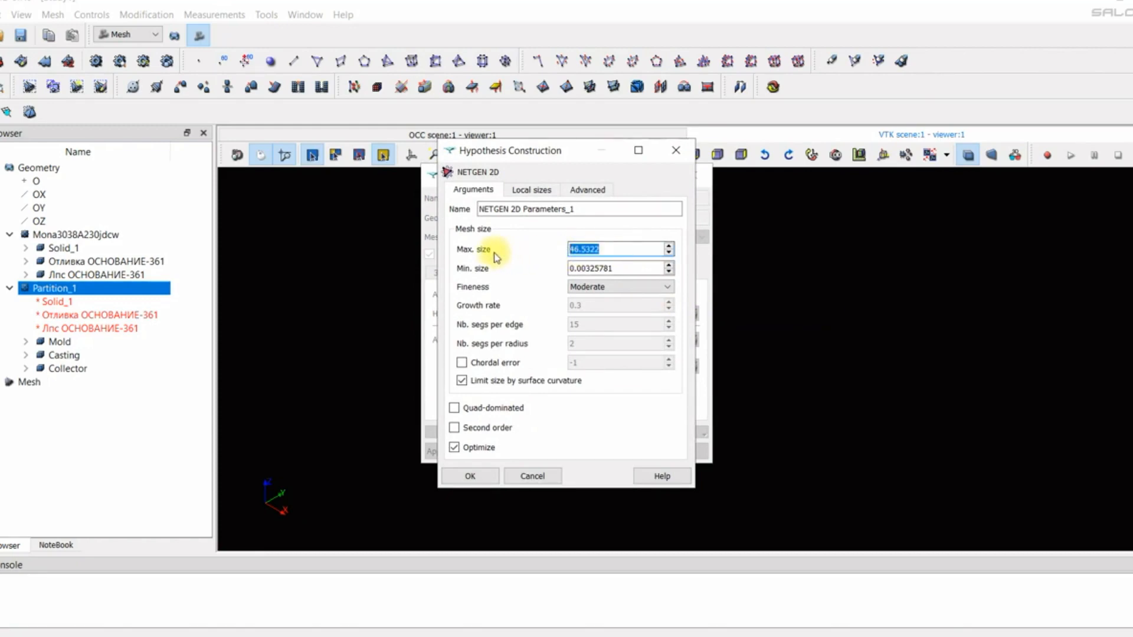
text(20)
drag(624, 266, 557, 271)
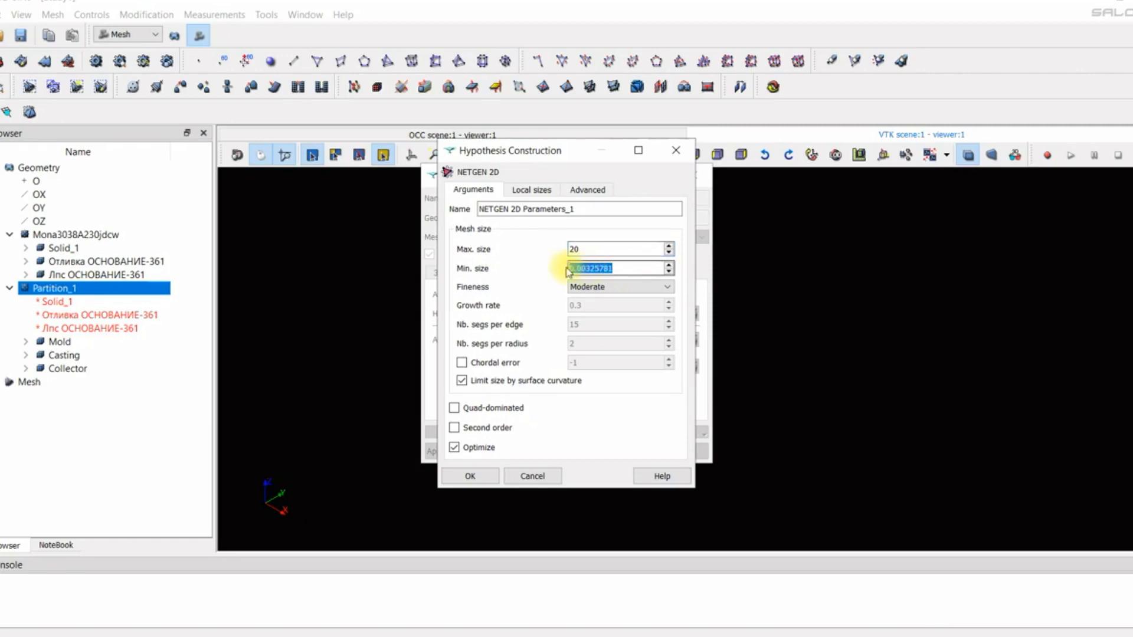
text(1)
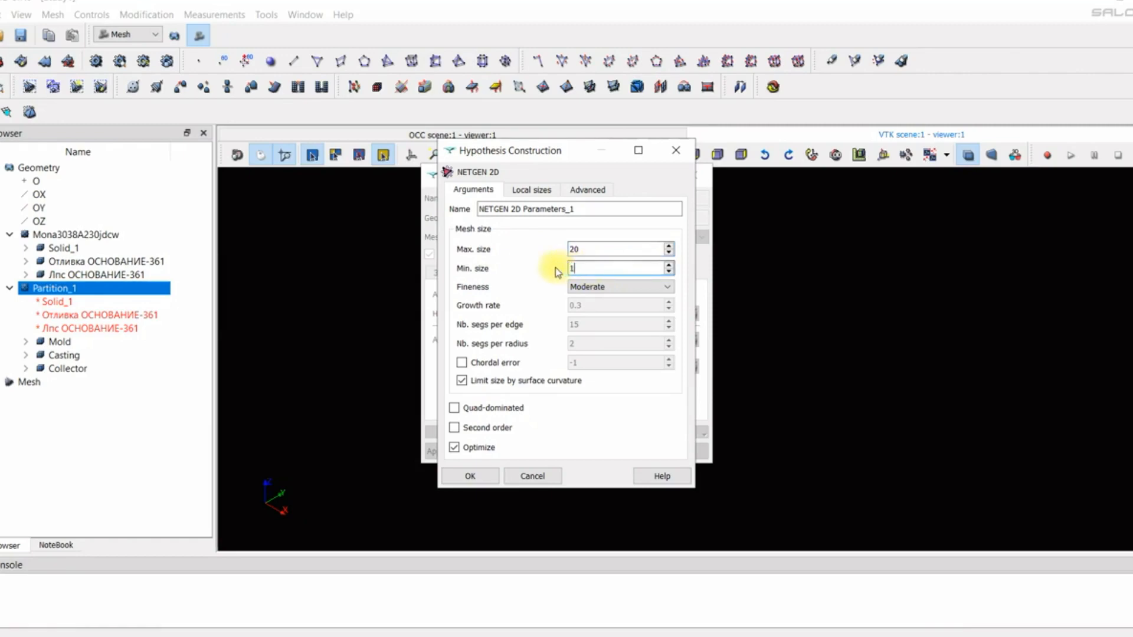
click(618, 287)
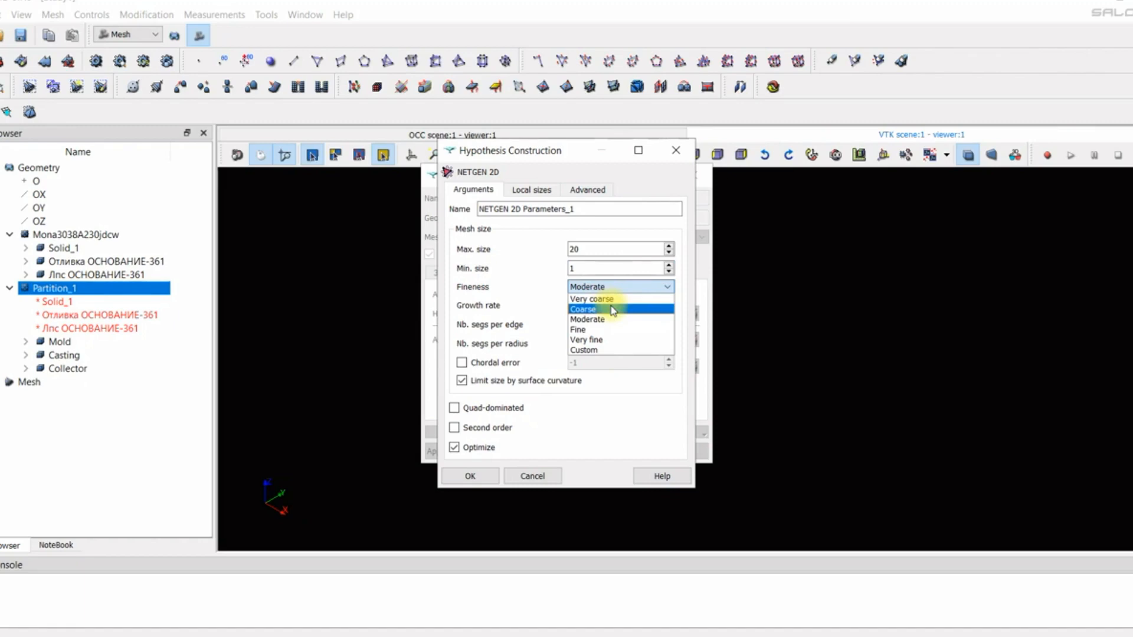
click(612, 311)
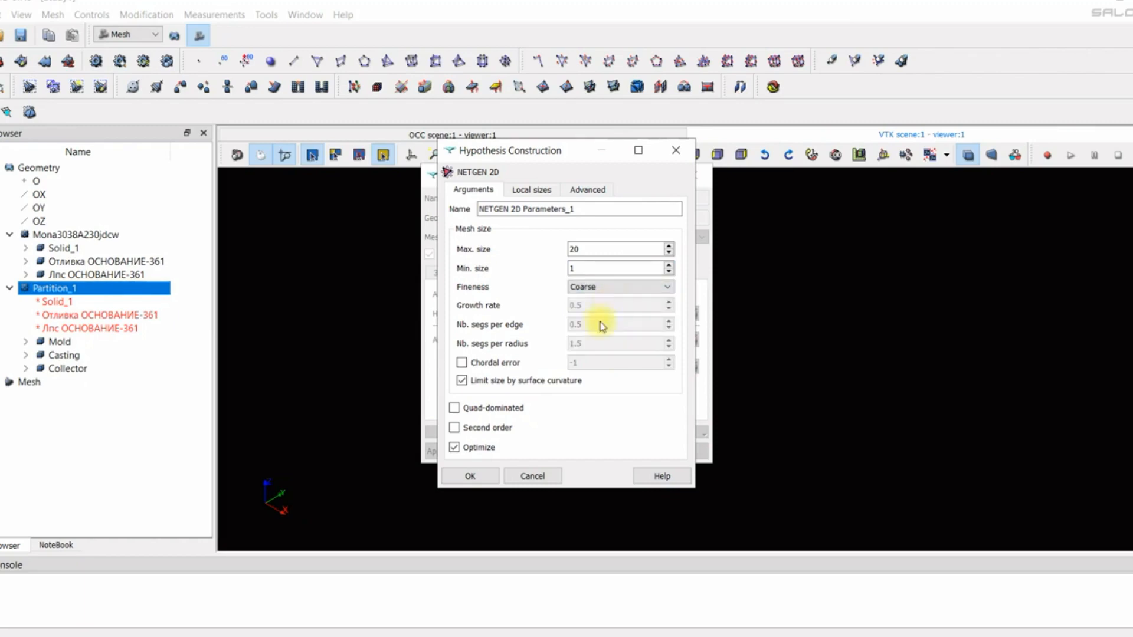
click(479, 477)
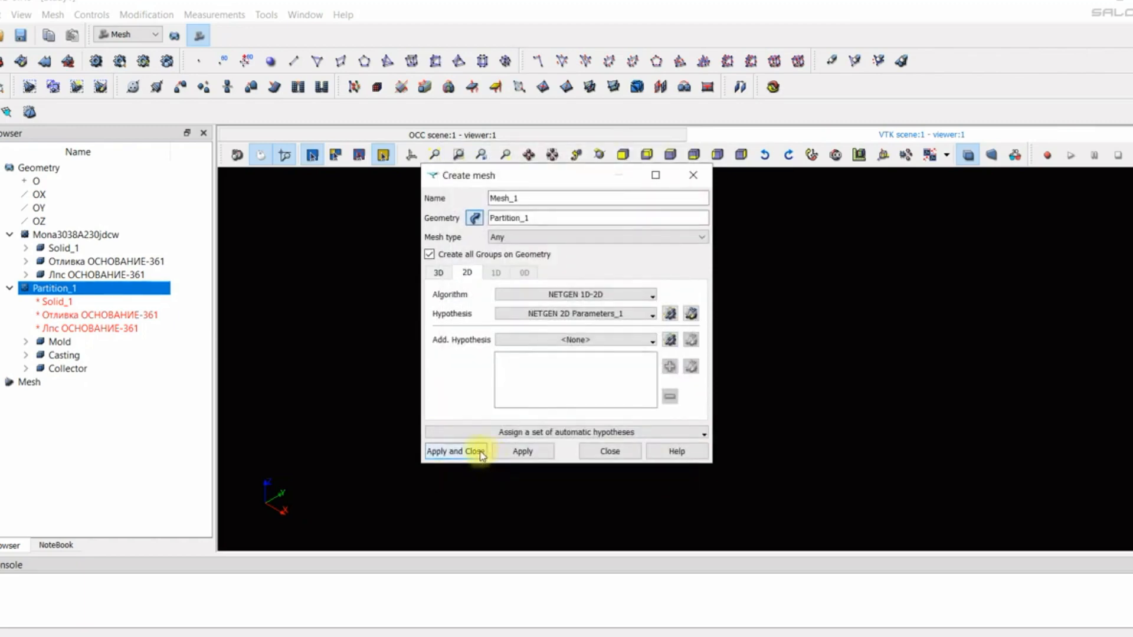
click(480, 452)
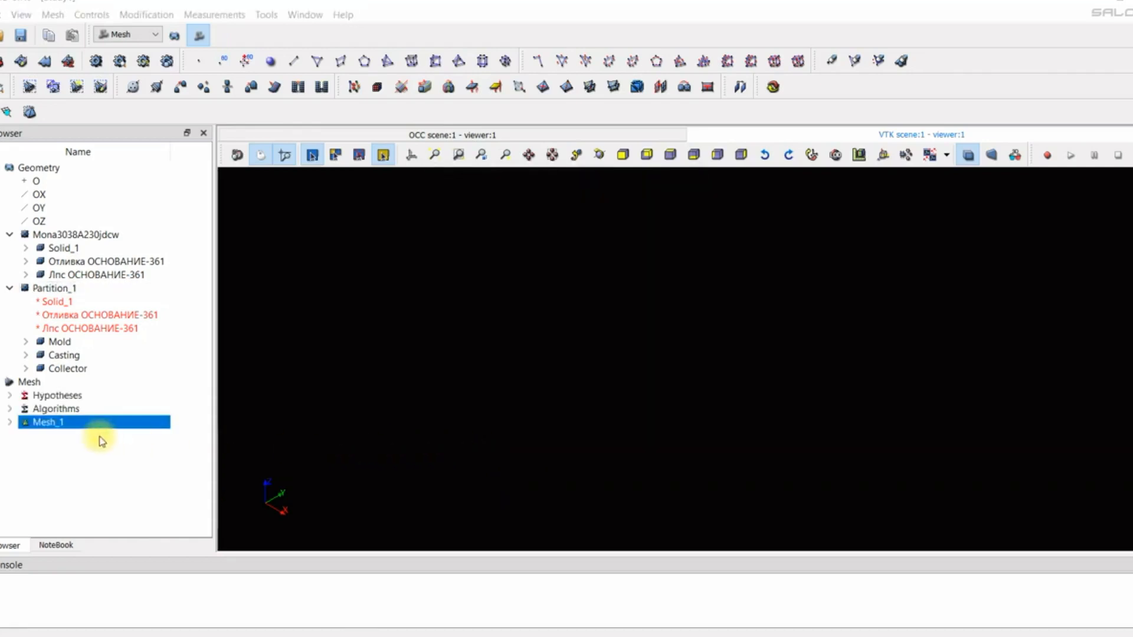
Start a sub-mesh of Mesh_1 on the Casting solid and assign NETGEN 1D-2D as its 2D algorithm.
click(10, 422)
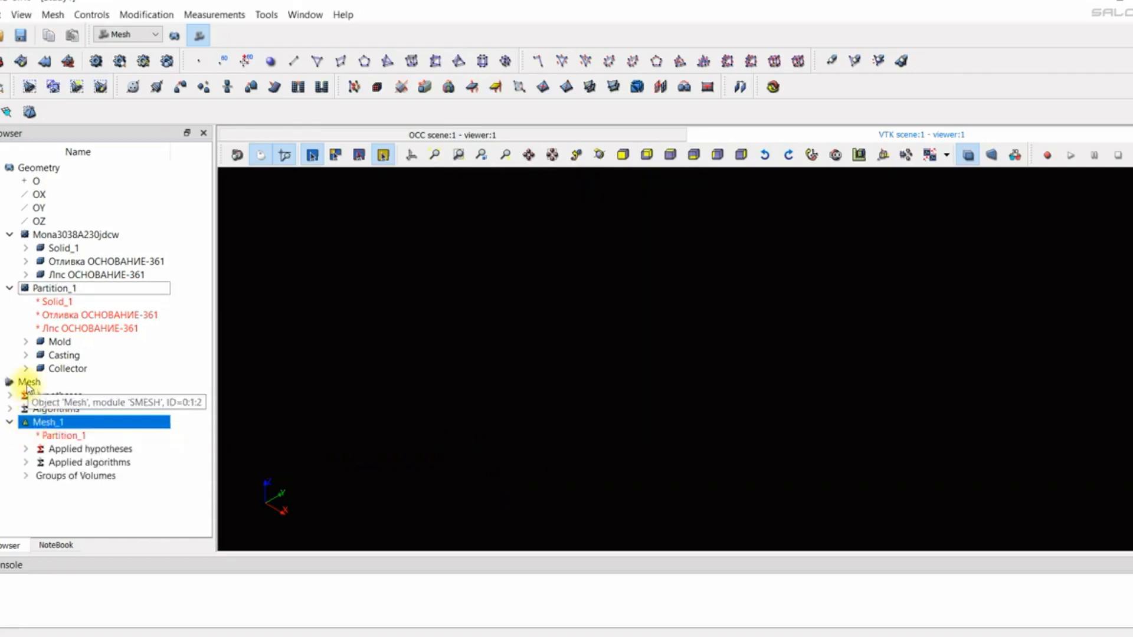
click(28, 384)
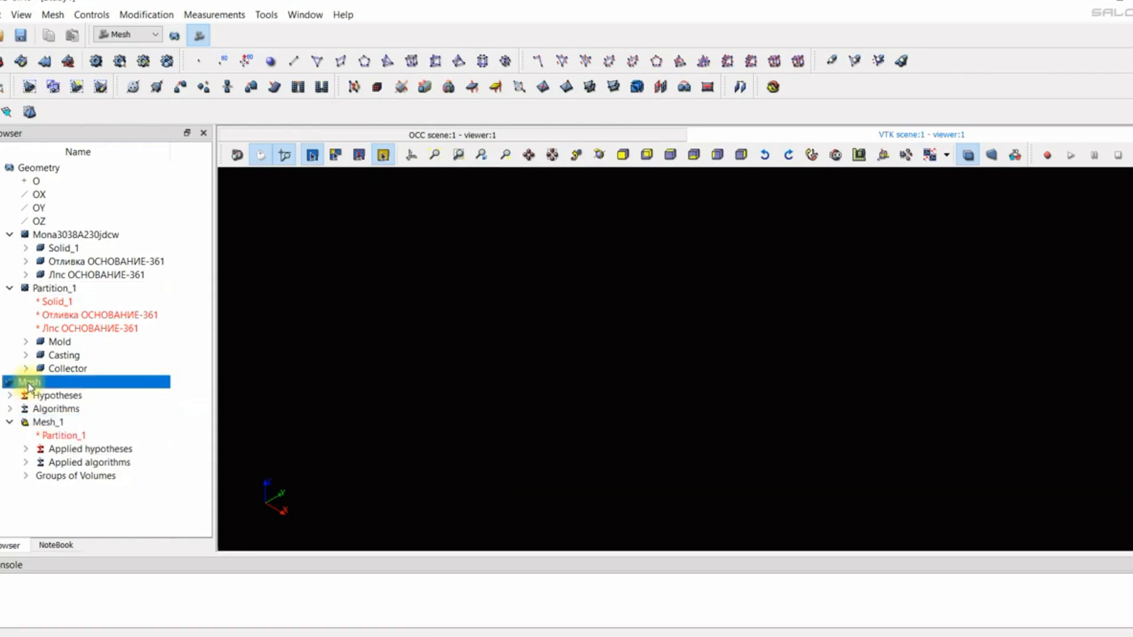
click(48, 423)
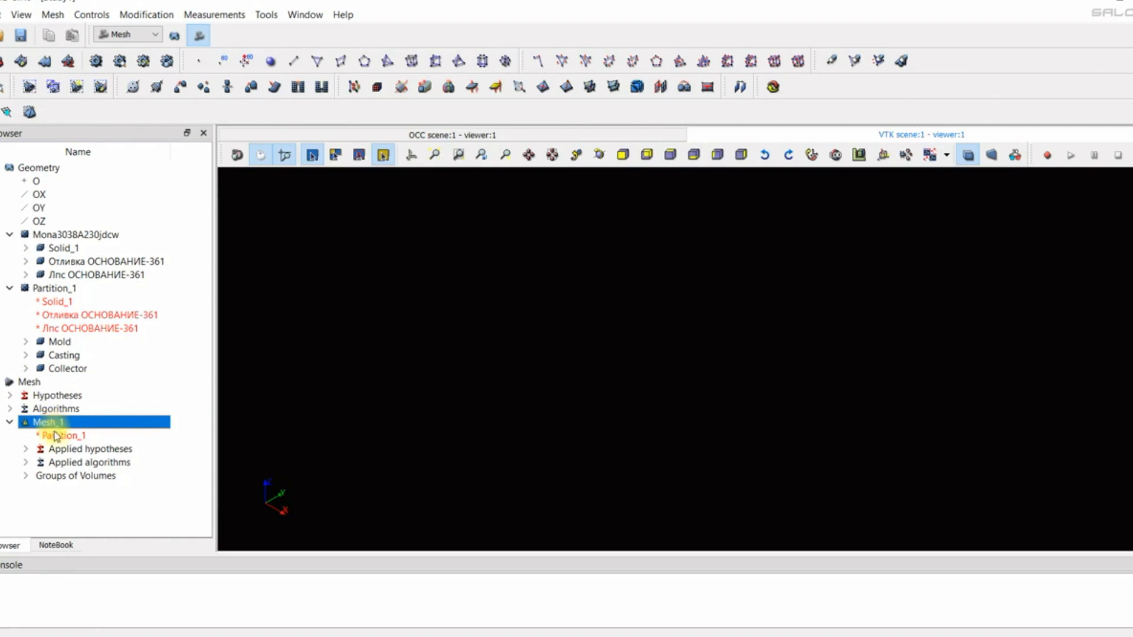
right_click(51, 429)
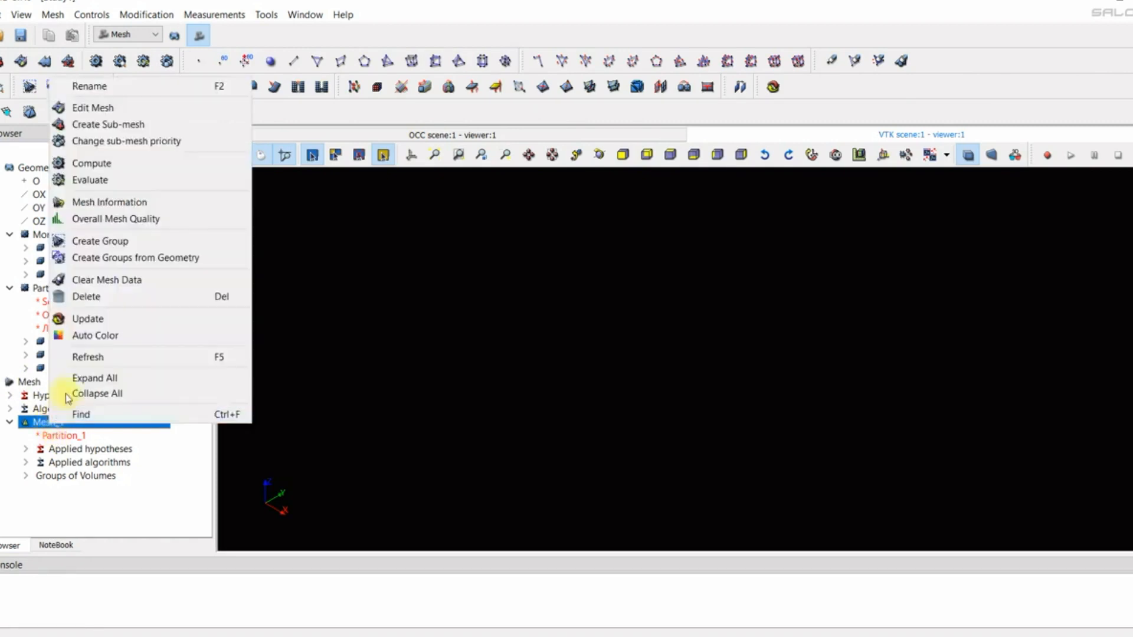
click(126, 124)
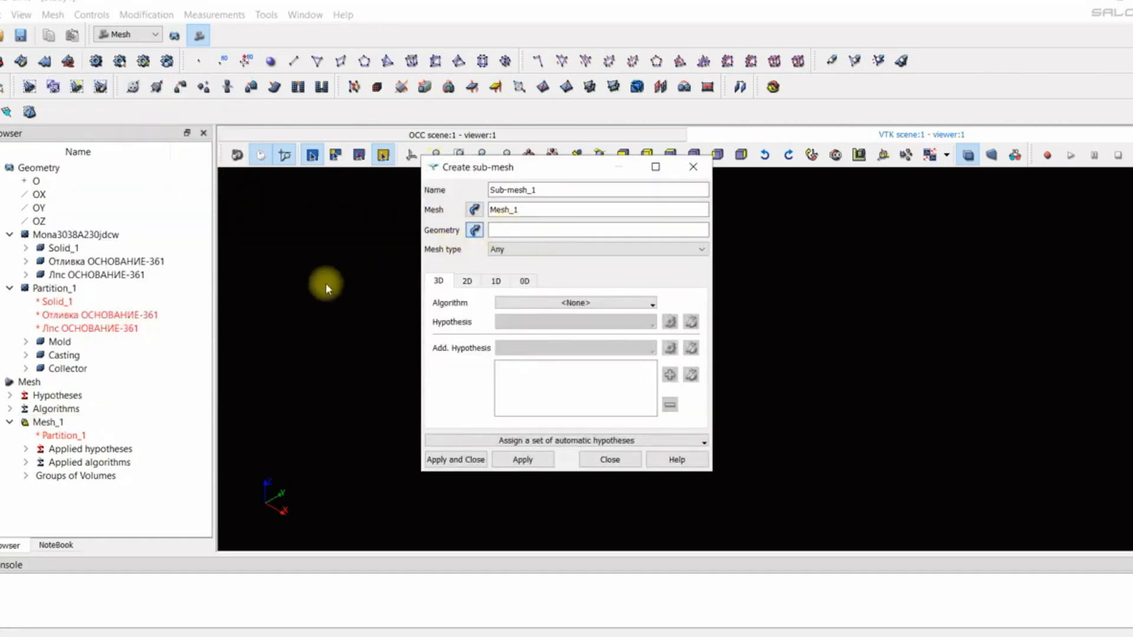
click(65, 355)
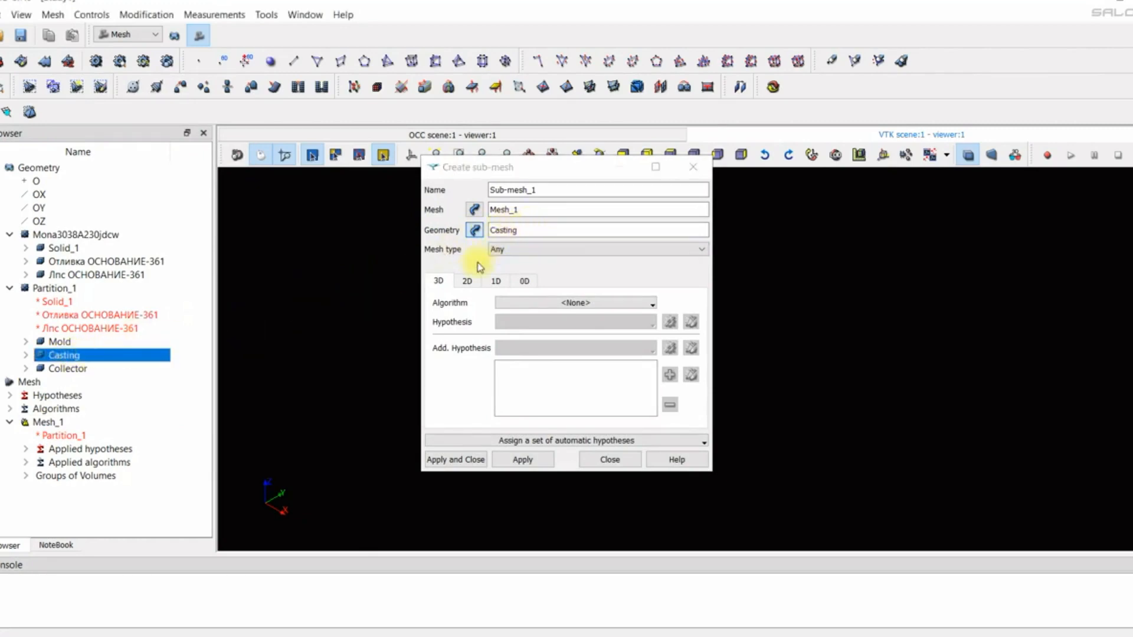
click(466, 281)
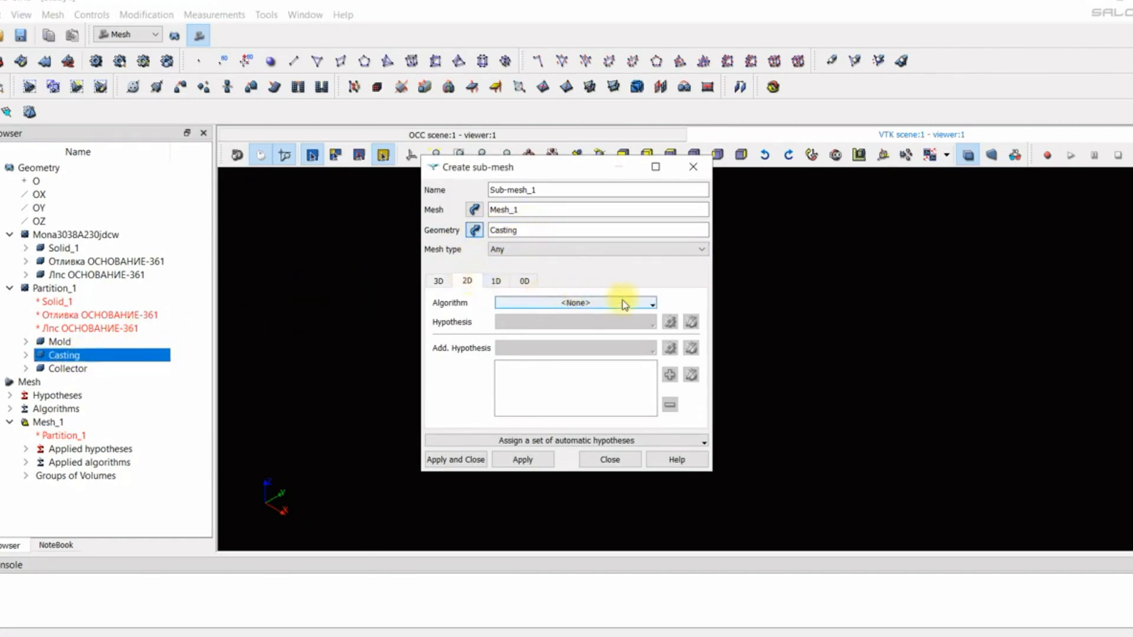
click(648, 303)
click(637, 411)
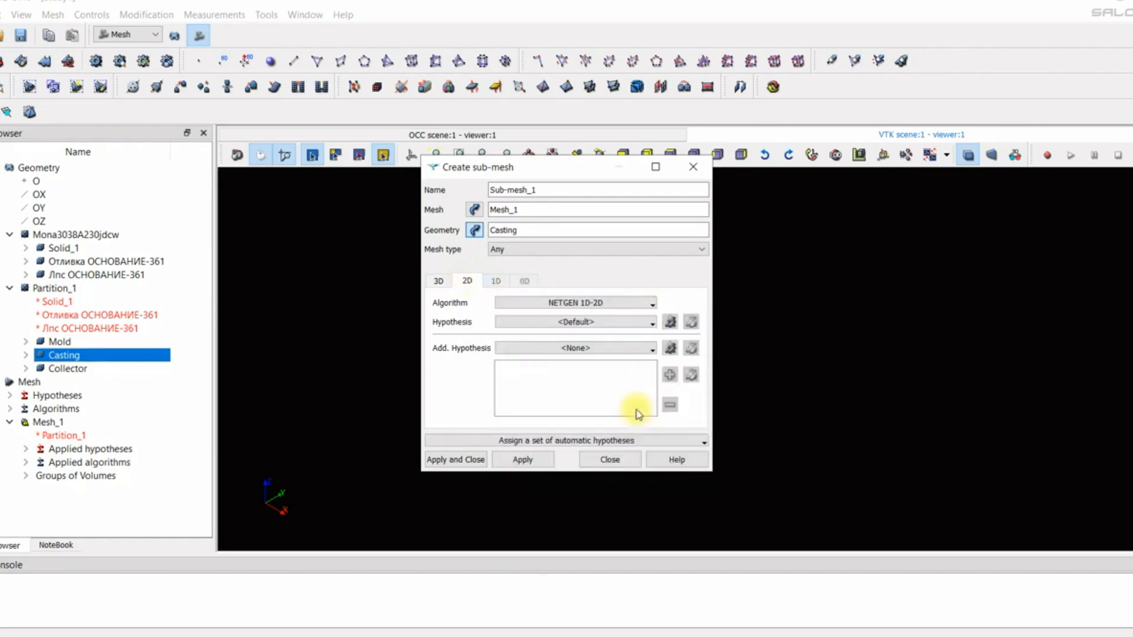
Give the Casting sub-mesh a NETGEN 2D Parameters hypothesis with max. size 5, min. size 1 and Coarse fineness, and create it.
click(670, 322)
click(682, 326)
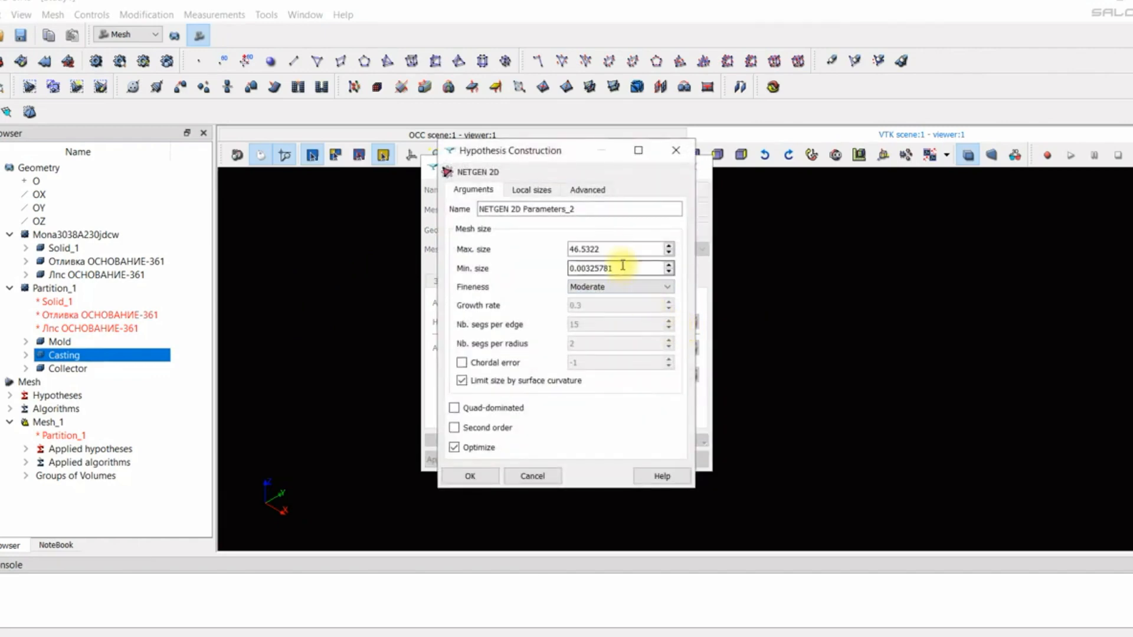
drag(614, 248, 530, 254)
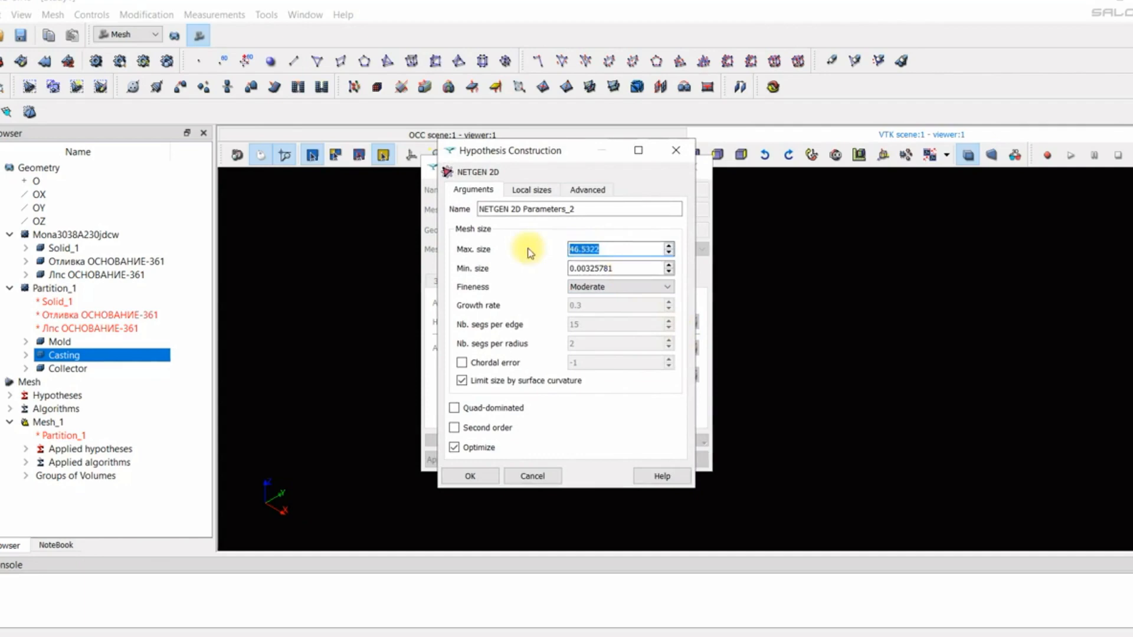
text(5)
double_click(568, 267)
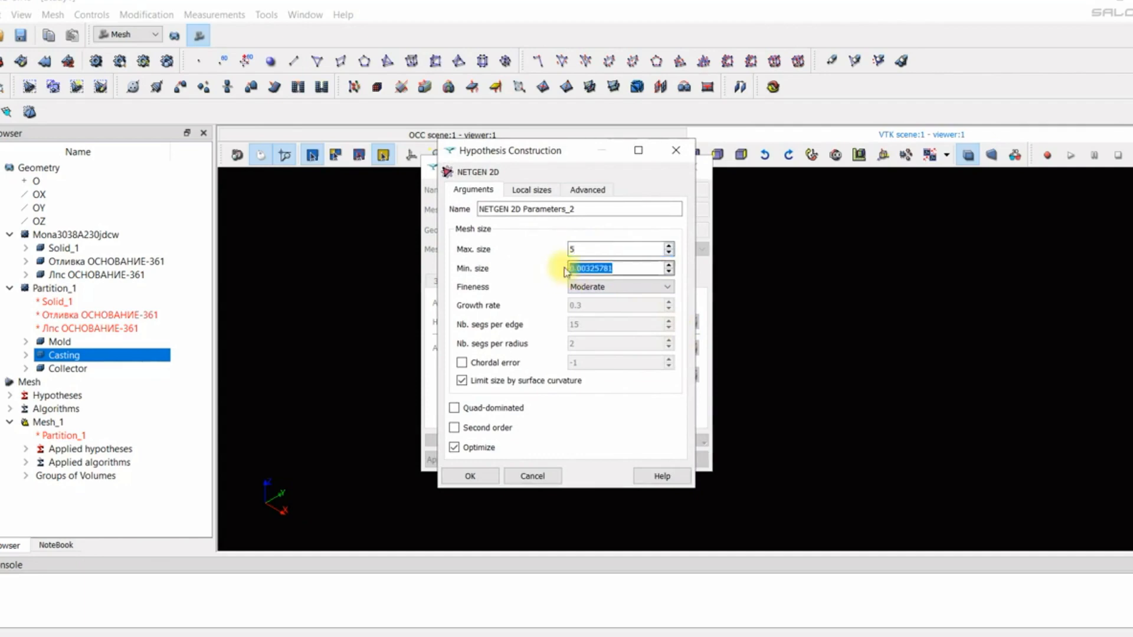
text(1)
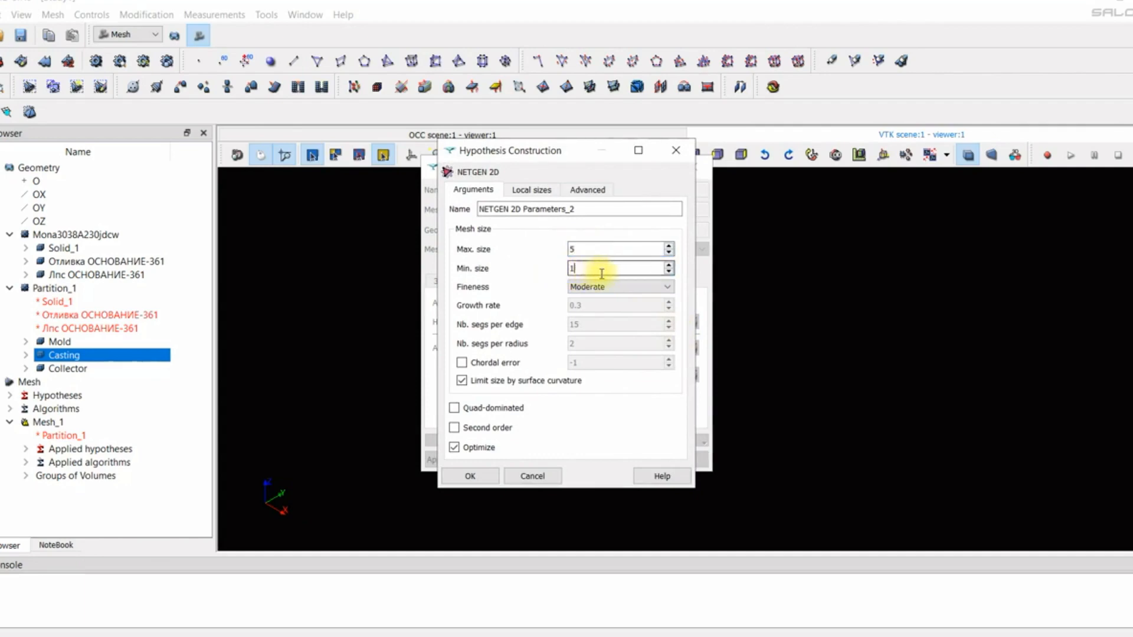
click(672, 288)
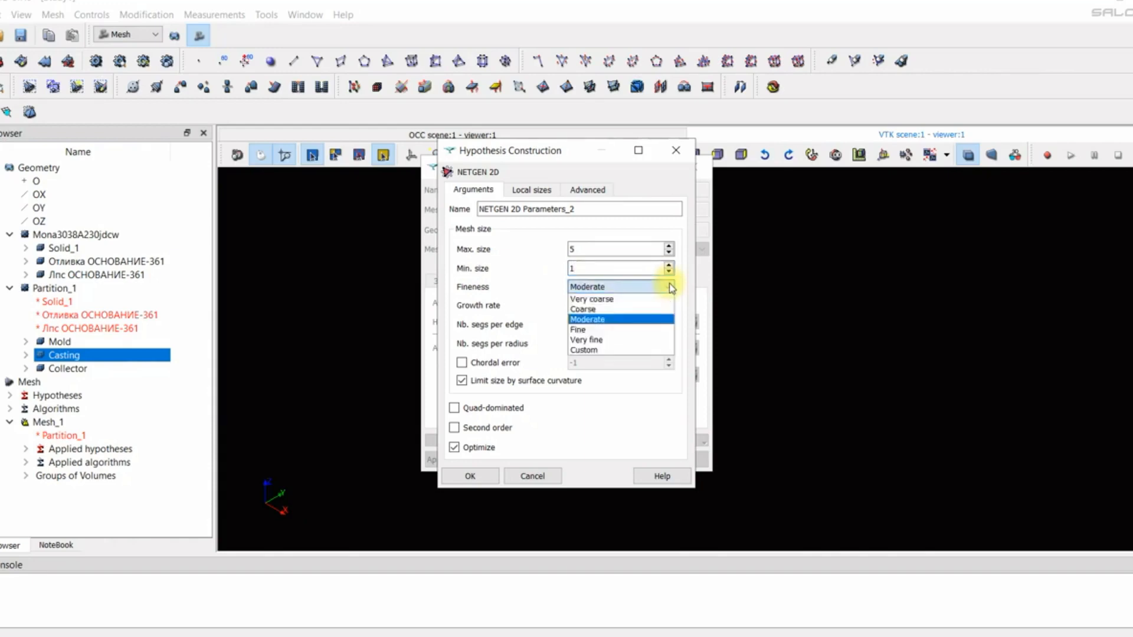
click(623, 309)
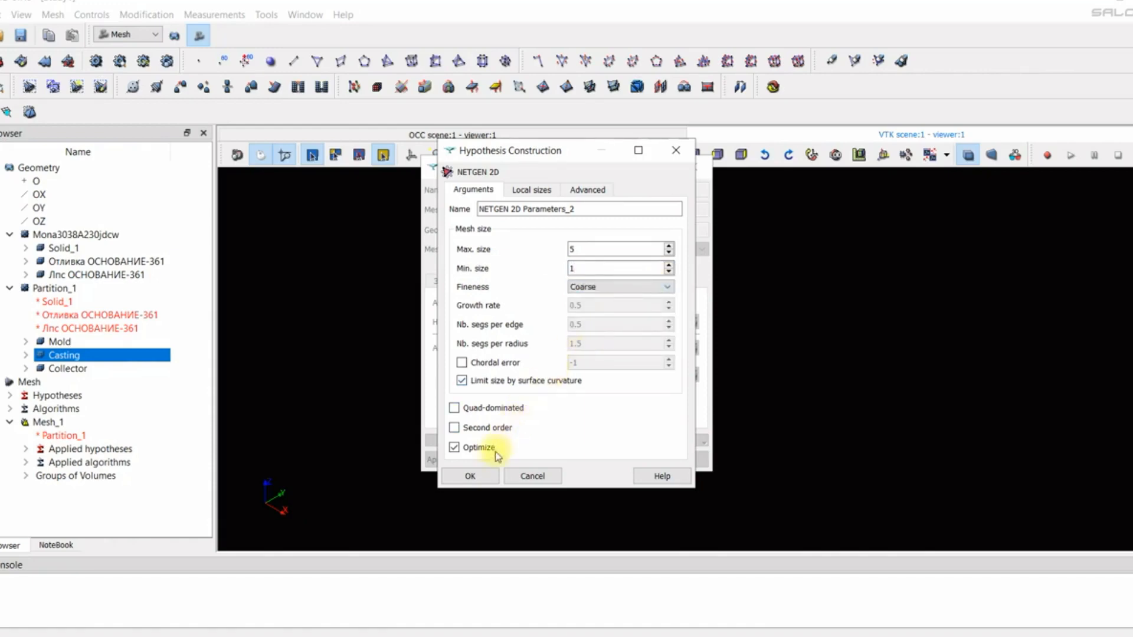
click(470, 476)
click(472, 460)
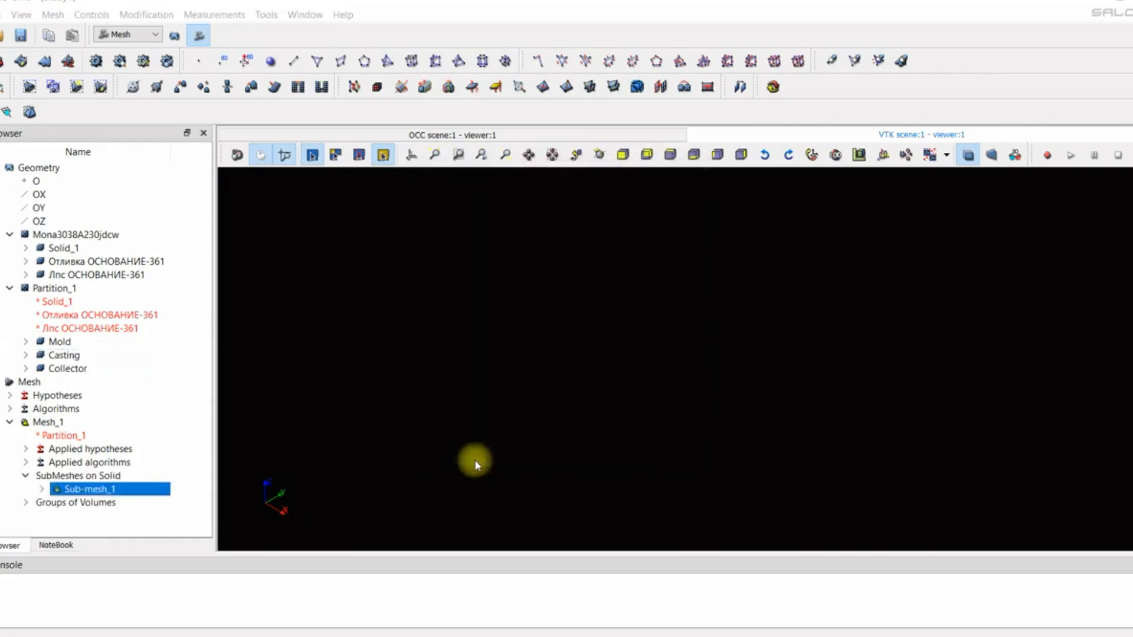
Compute Sub-mesh_1 on its own, and also compute the whole Mesh_1.
right_click(104, 488)
right_click(104, 489)
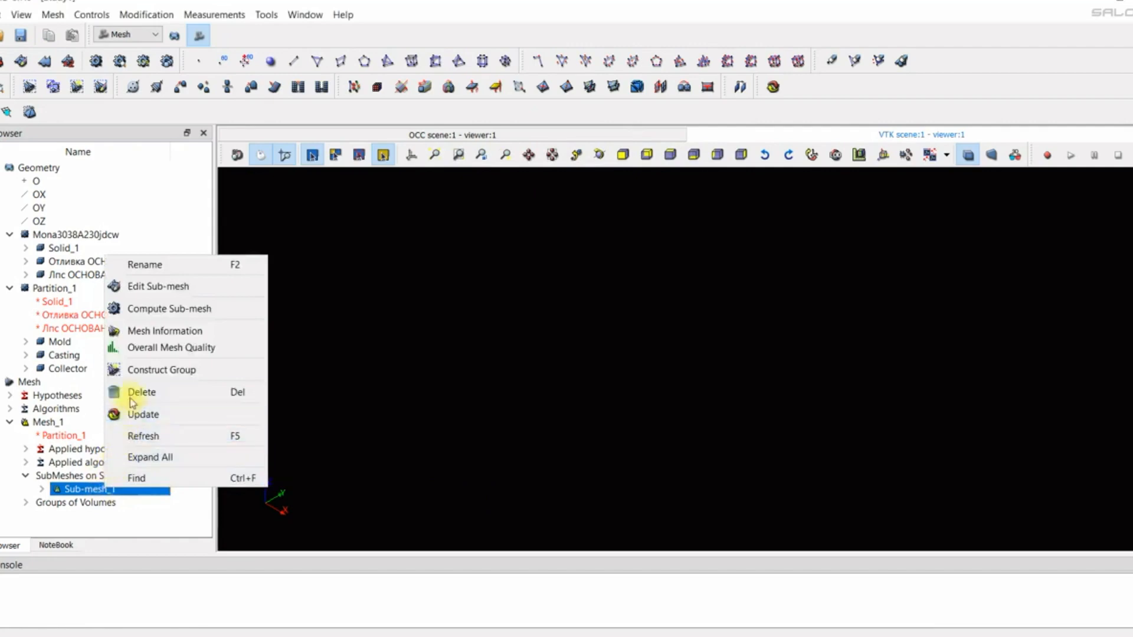
click(169, 310)
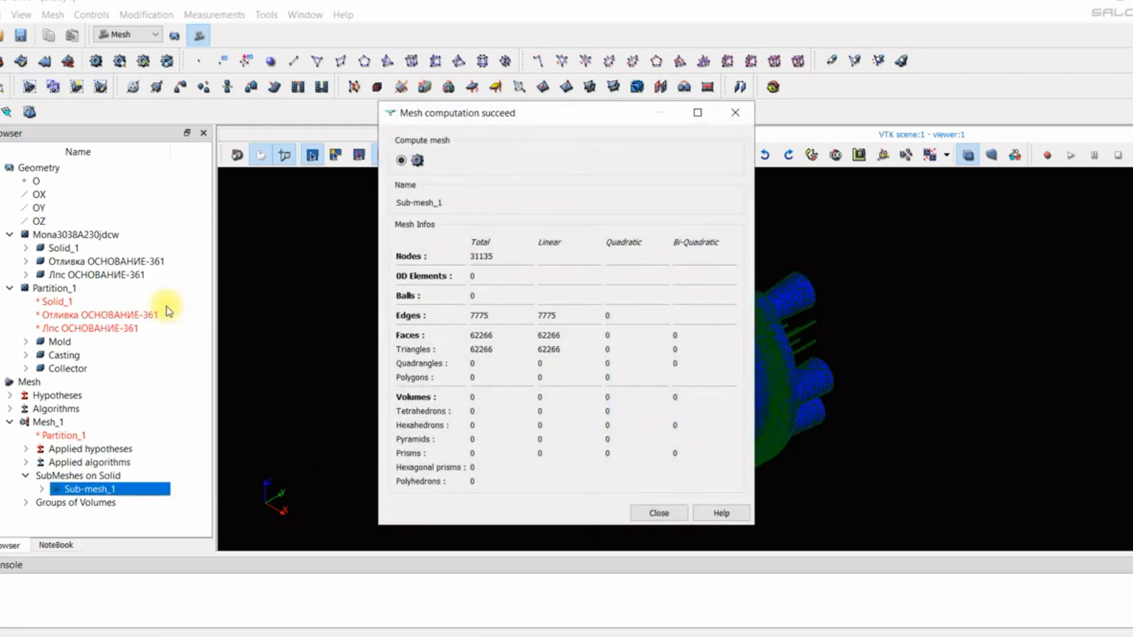
click(734, 112)
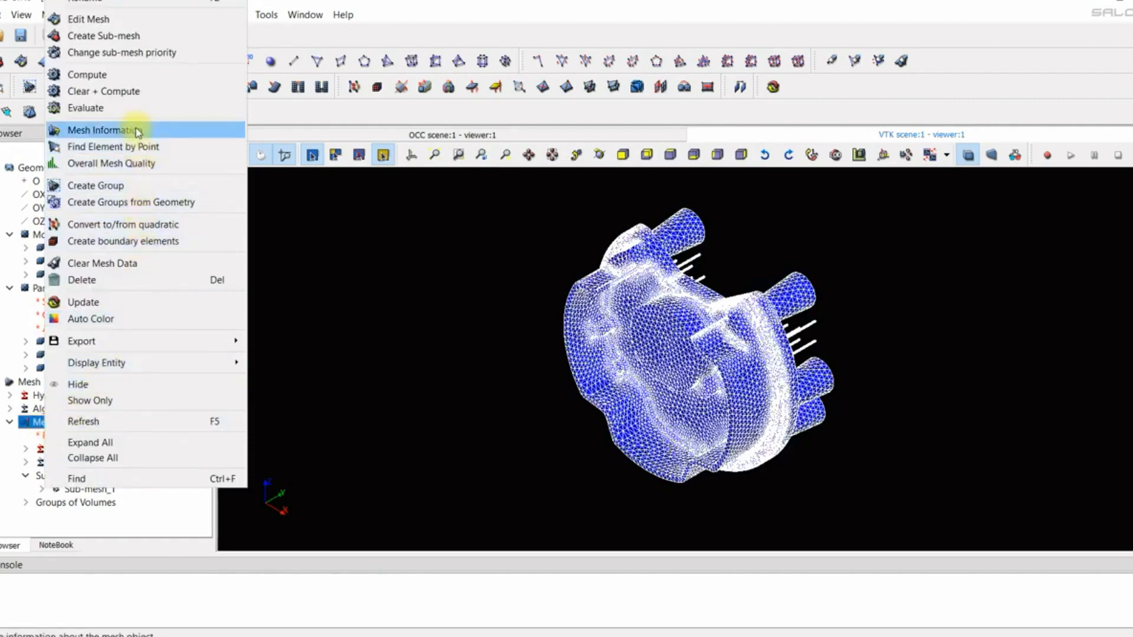
click(127, 75)
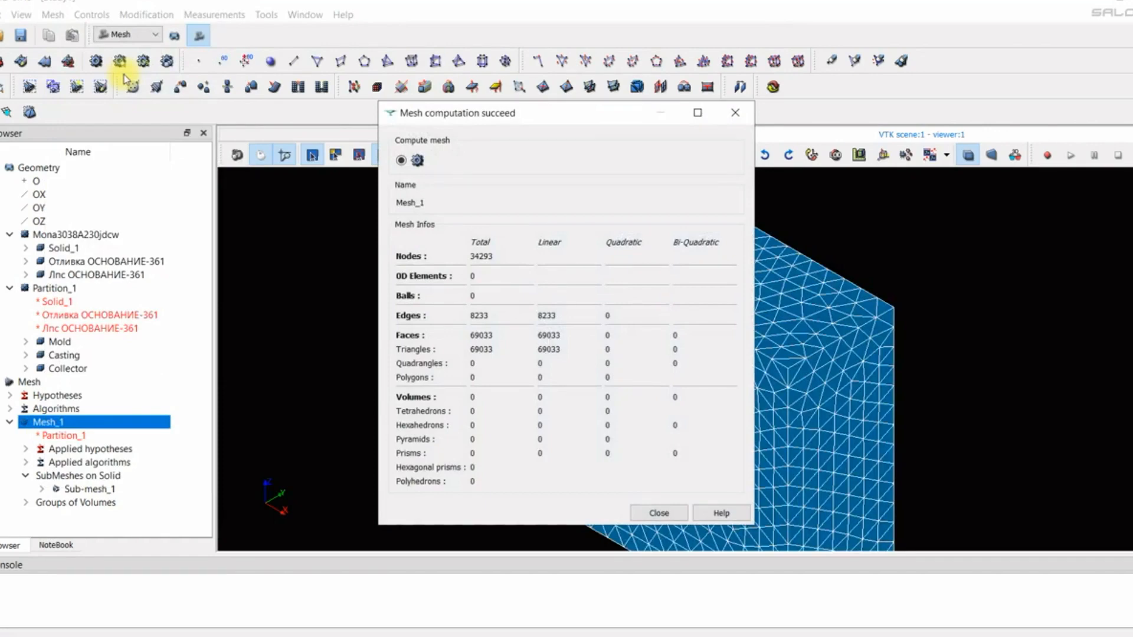
Compute the 3D mesh of Mesh_1 to fill the surface mesh with volume elements.
click(655, 515)
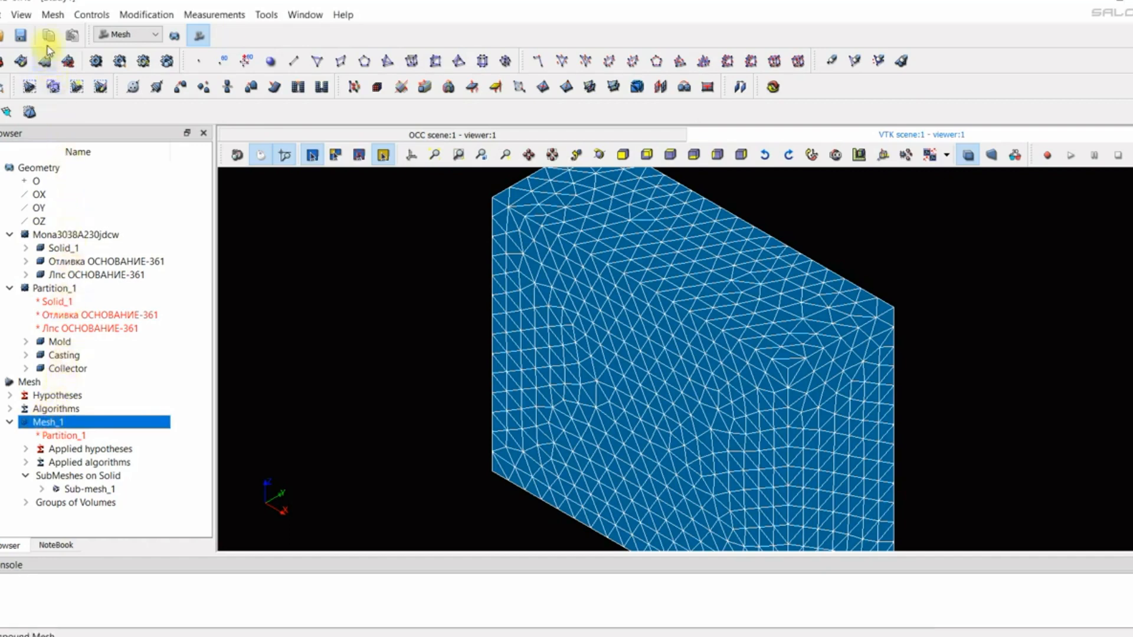
click(52, 15)
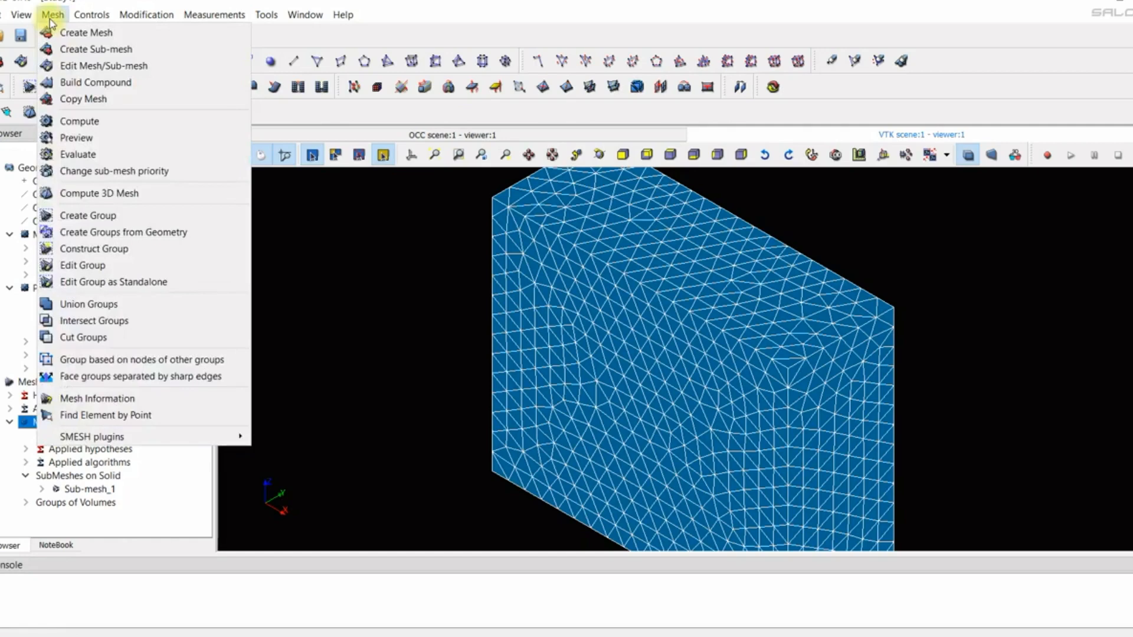
click(190, 192)
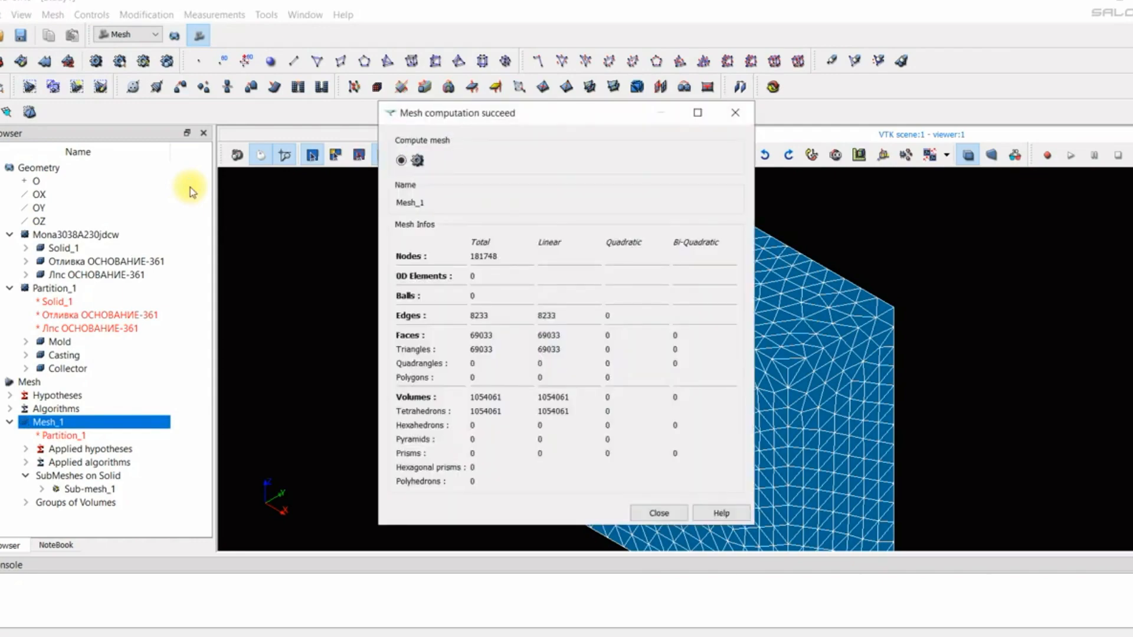
click(735, 113)
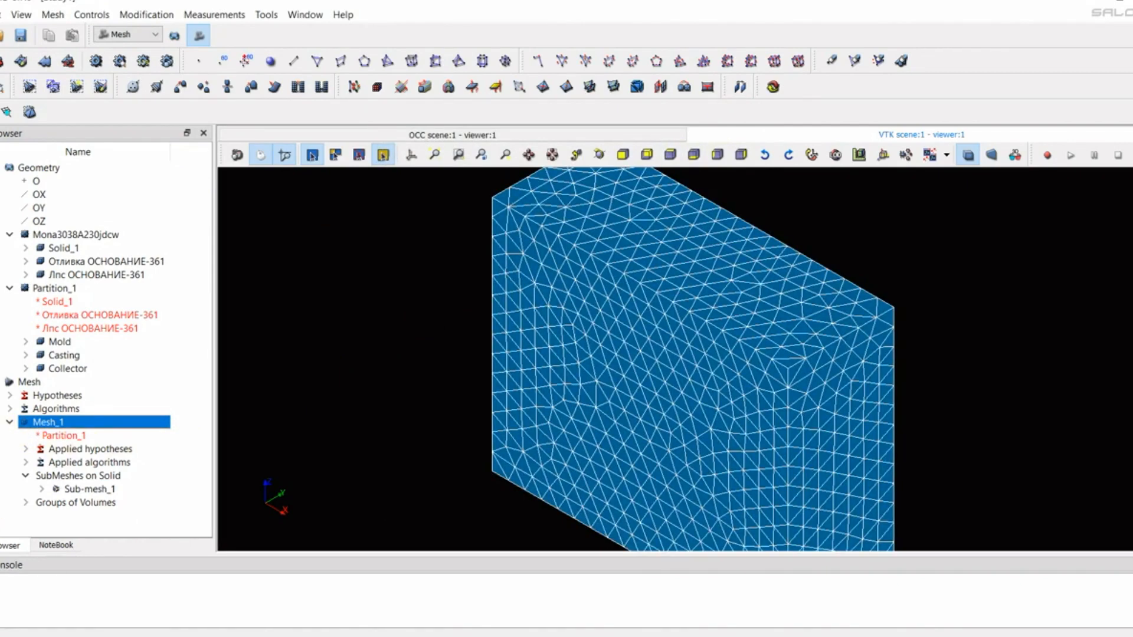
Examine the Casting sub-mesh Sub-mesh_1 on its own from several angles and up close, and view the whole Mesh_1 again.
click(90, 489)
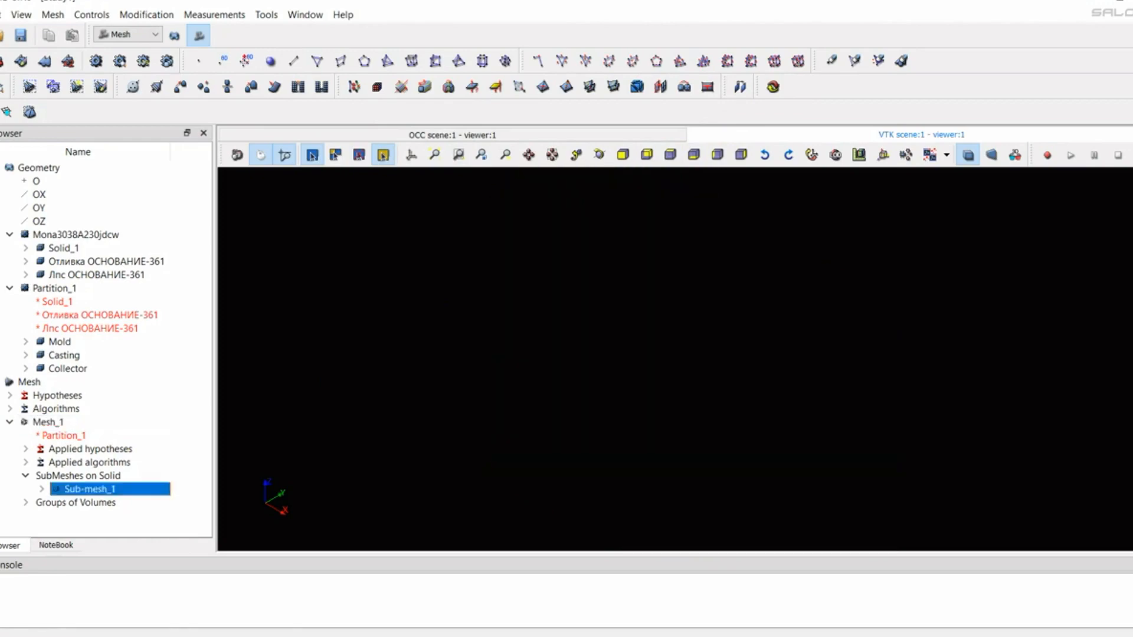
scroll(714, 340, down, 1)
drag(714, 341, 424, 331)
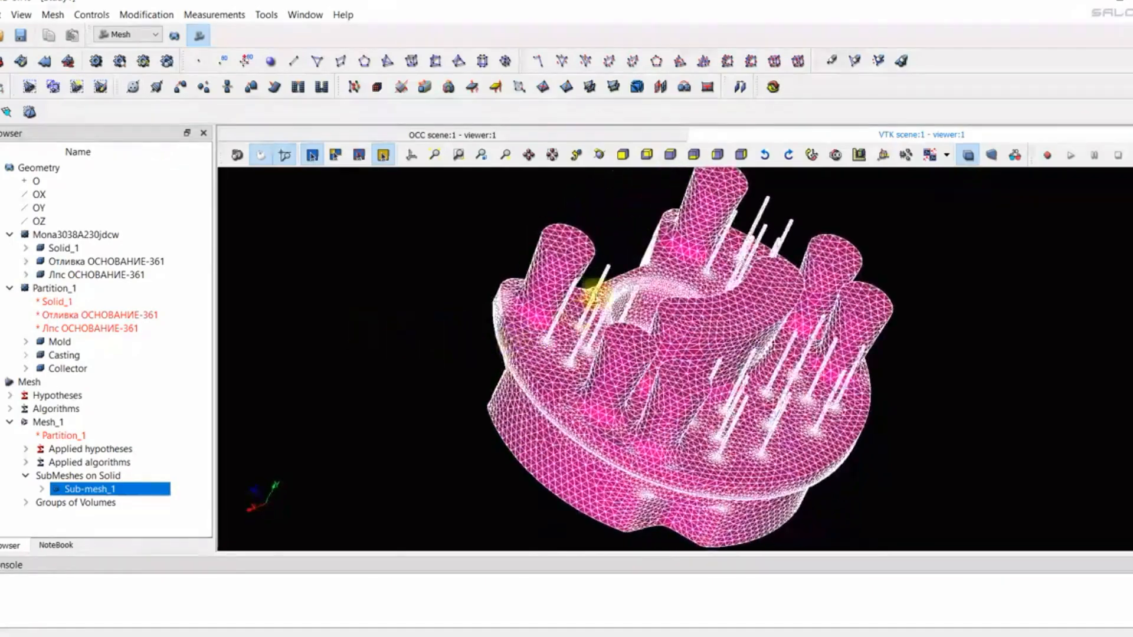
right_drag(589, 281, 614, 513)
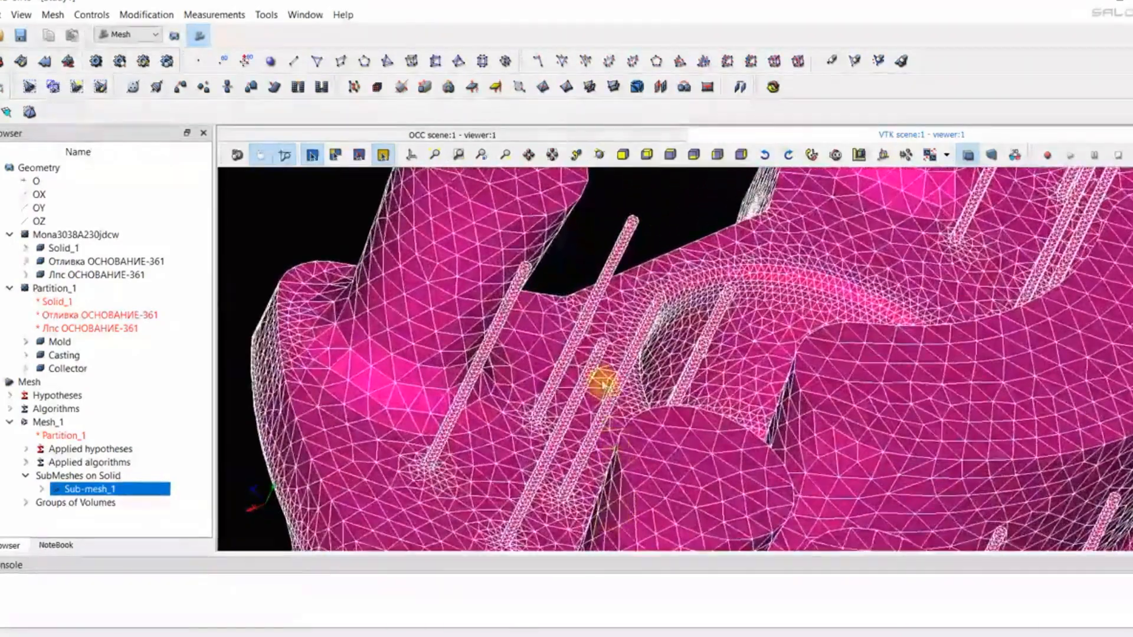
right_drag(601, 218, 599, 303)
drag(600, 303, 549, 334)
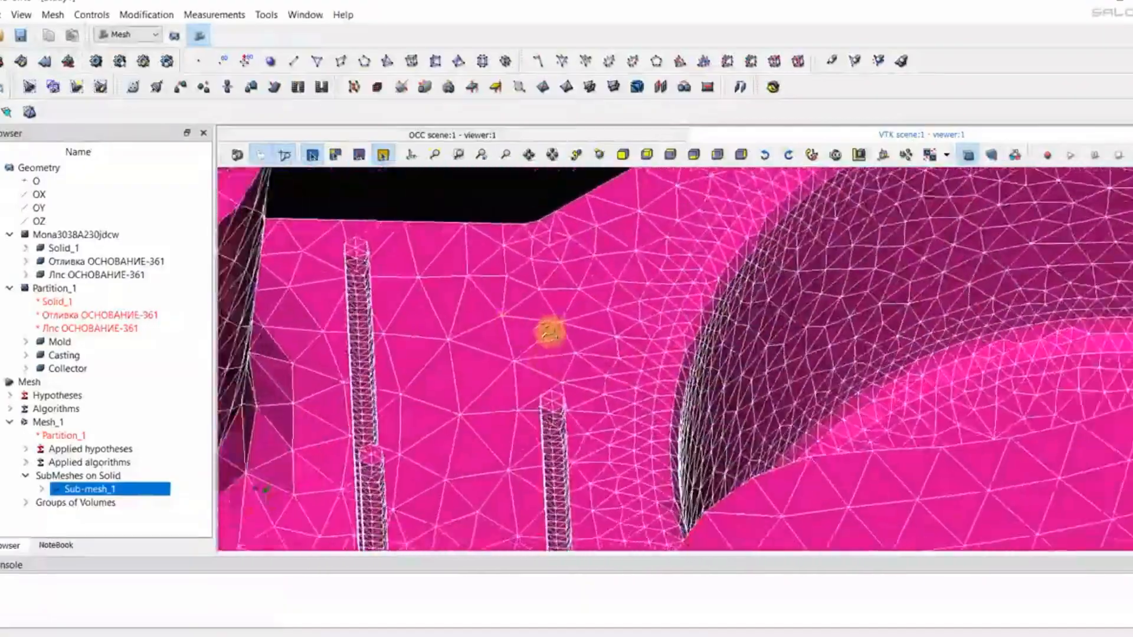
right_drag(596, 495, 630, 289)
drag(629, 289, 646, 245)
right_drag(647, 254, 640, 283)
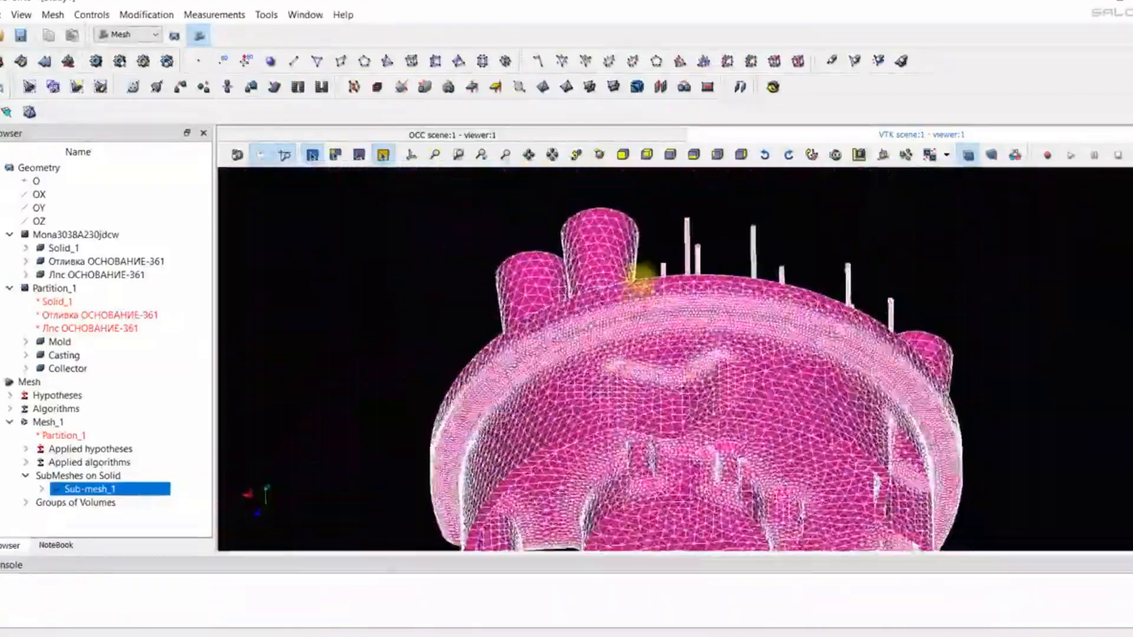
drag(639, 283, 632, 329)
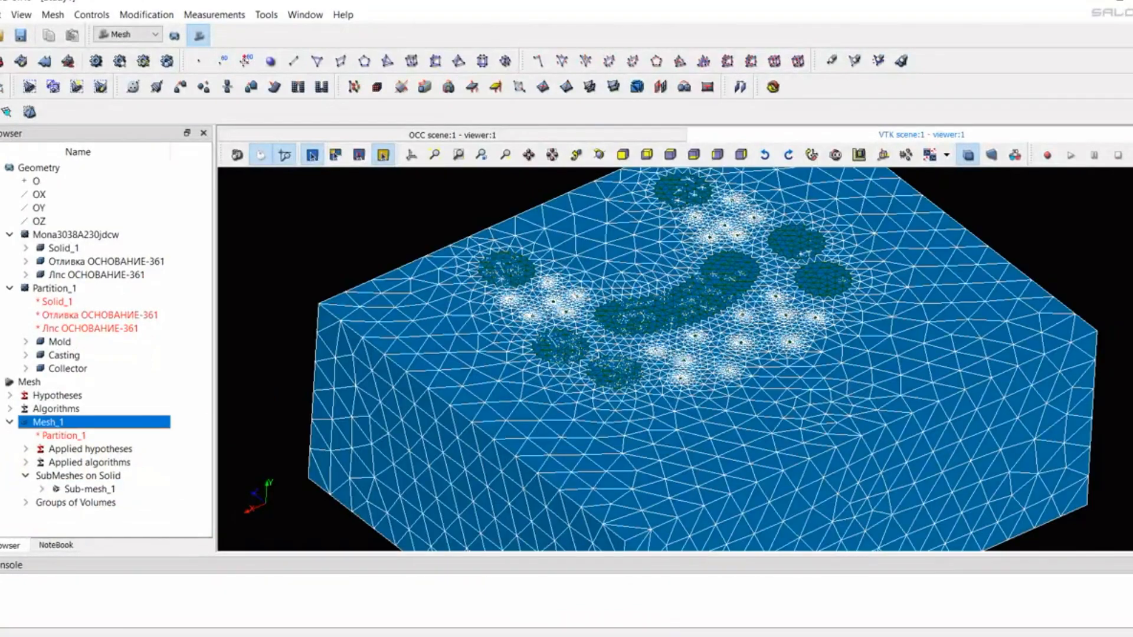
drag(519, 348, 561, 342)
right_drag(619, 283, 628, 206)
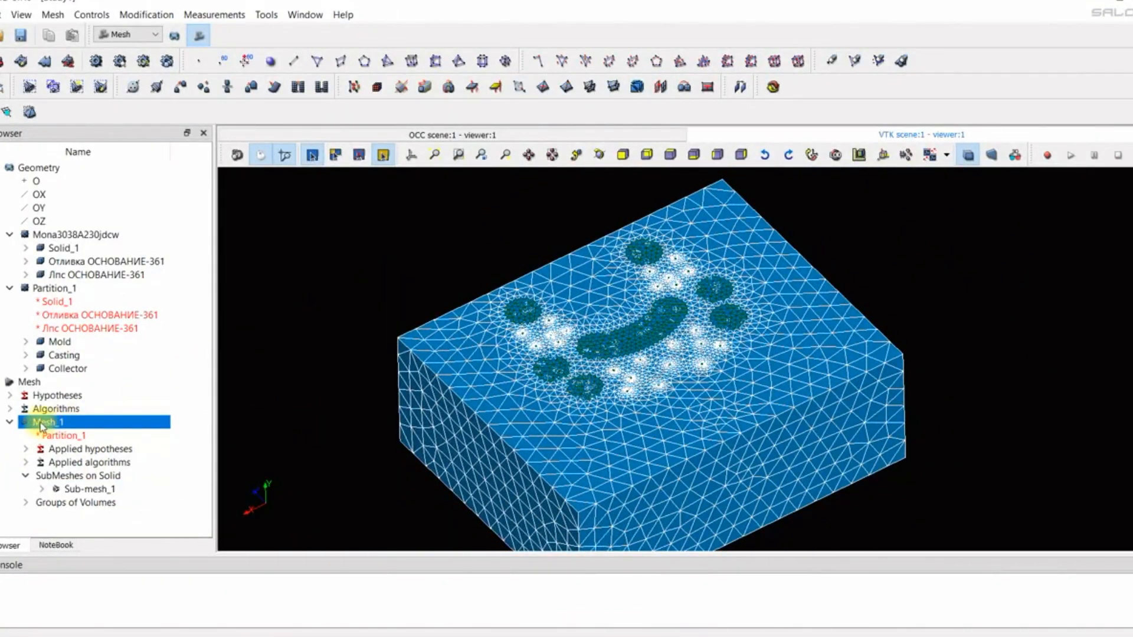
Save the study as an HDF file named Study1.
click(21, 35)
click(454, 401)
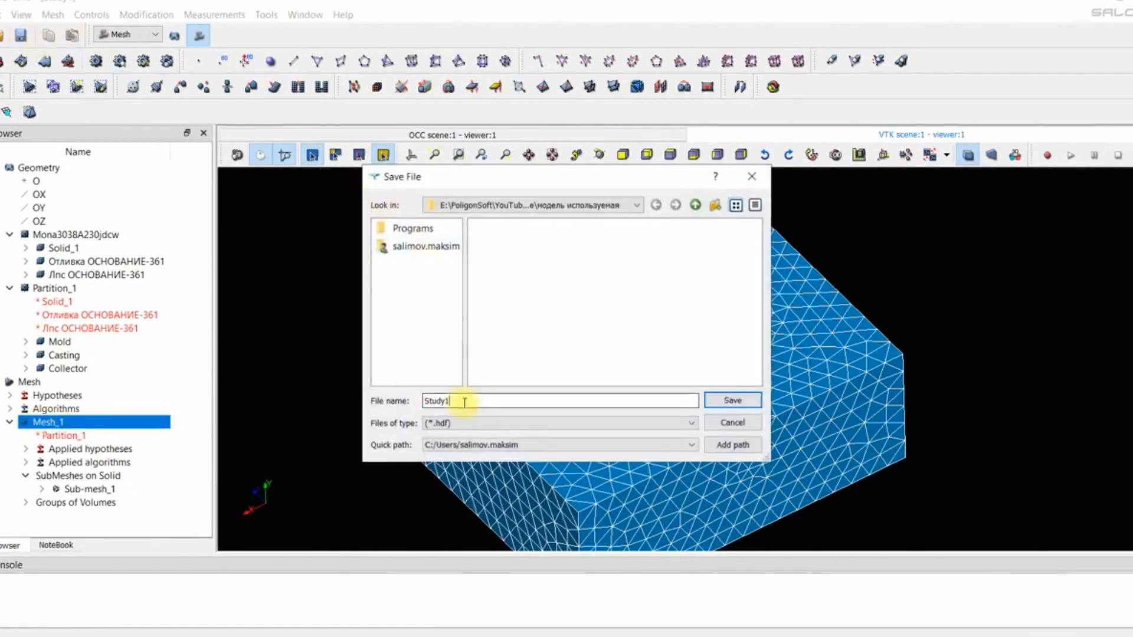
click(718, 402)
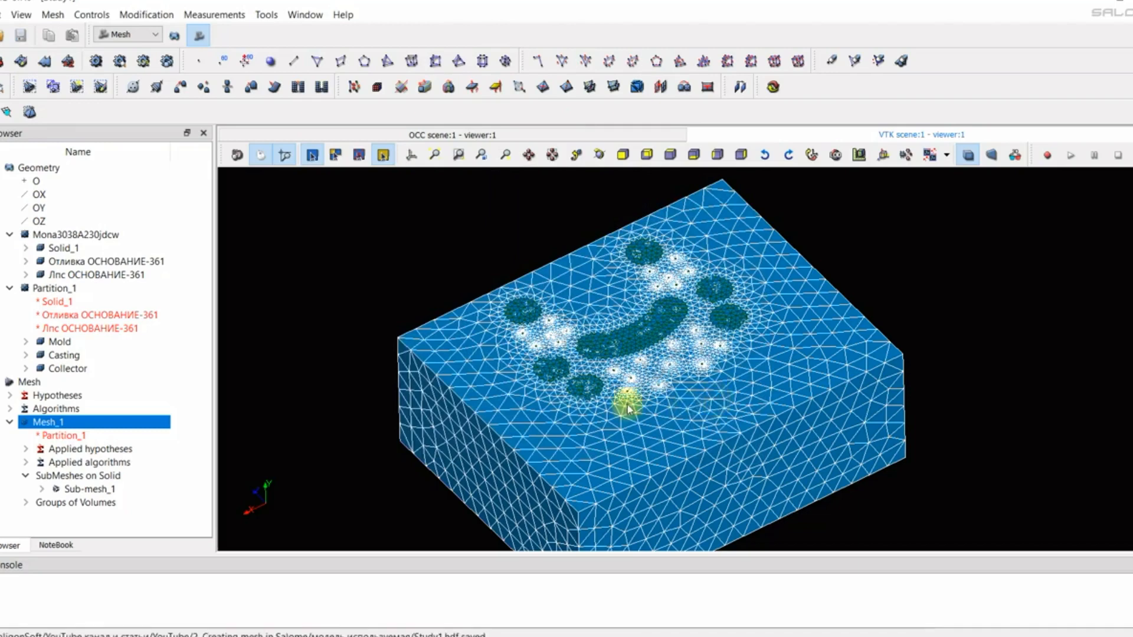
Export Mesh_1 as a MED 4.1 file named Mesh_1, with the space dimension defined automatically.
right_click(52, 427)
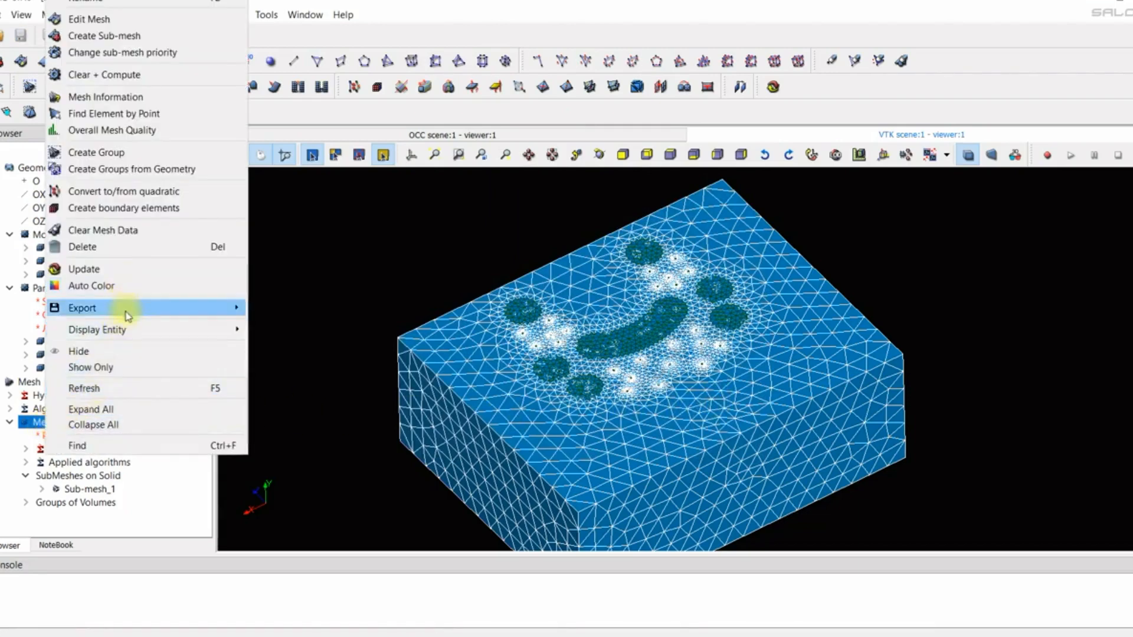
mouse_move(147, 313)
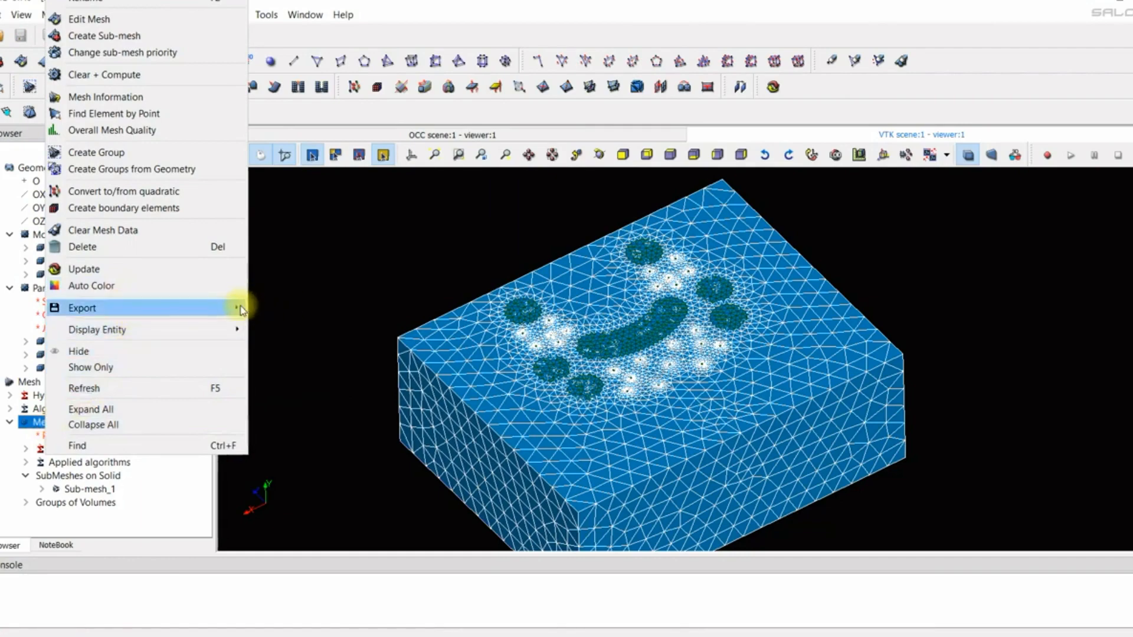
click(272, 308)
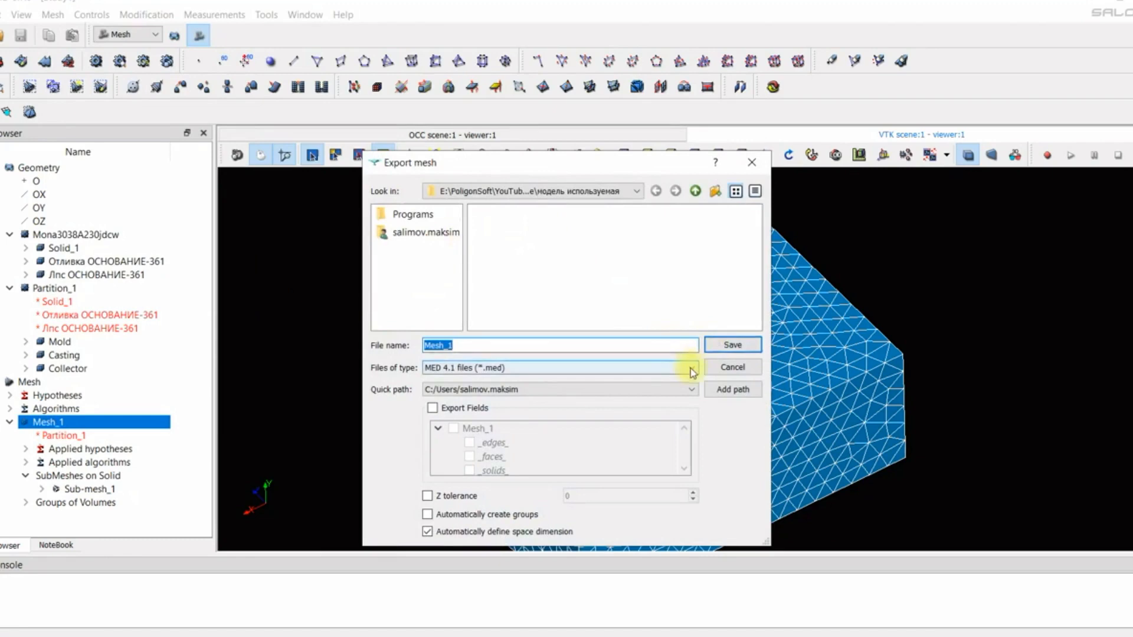
click(720, 348)
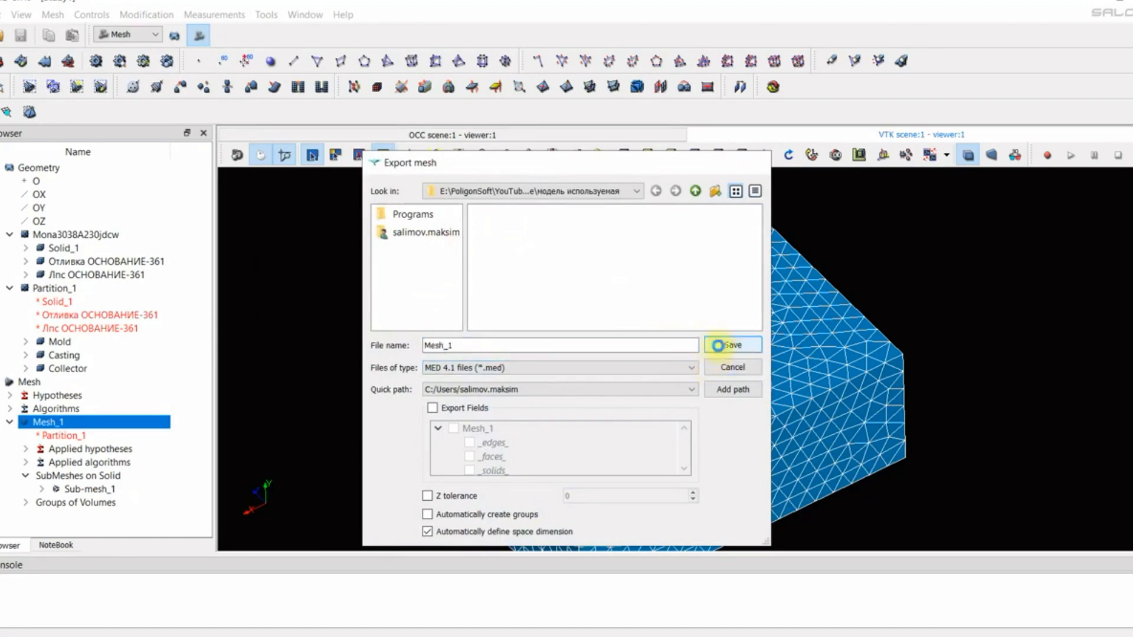